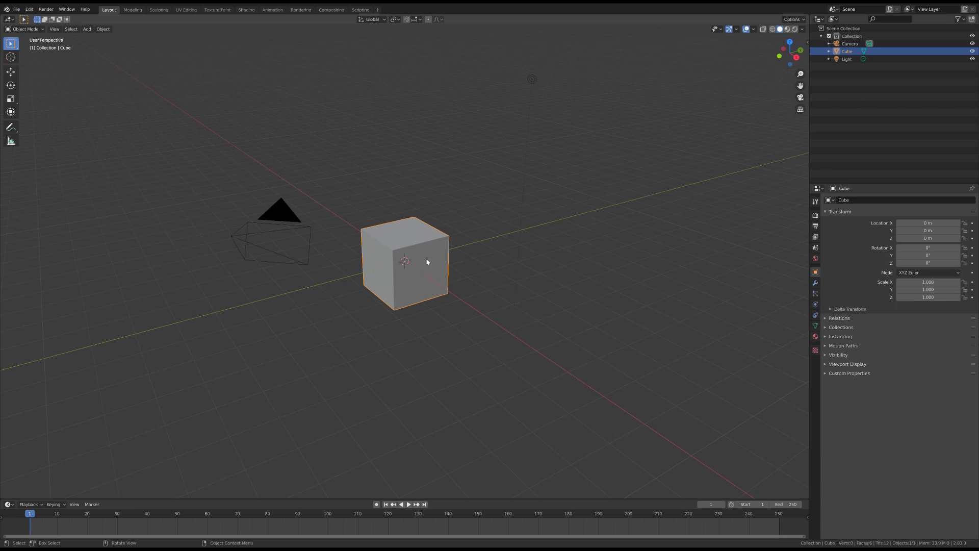
# Delete the default cube and add a UV sphere at the world origin.
pyautogui.press('Delete')
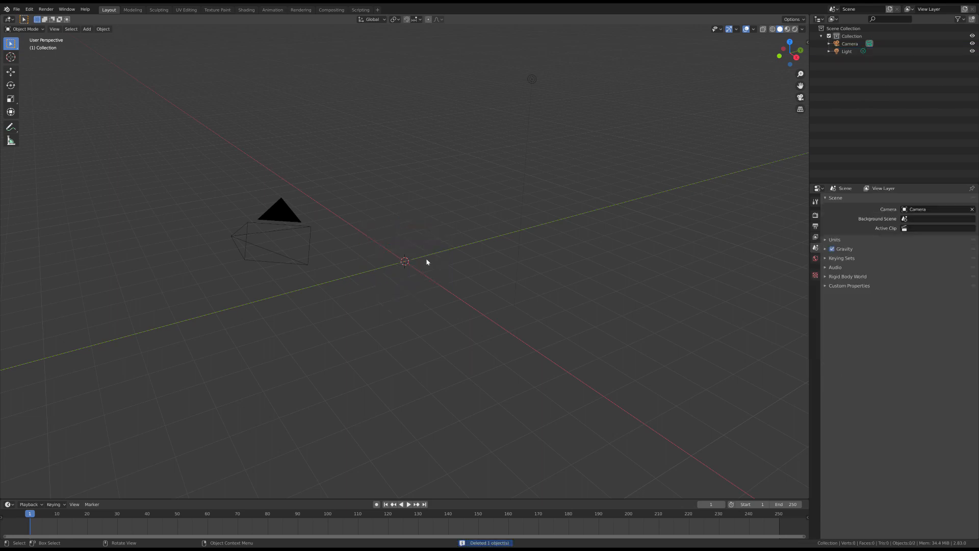
pyautogui.hotkey('shift', 'a')
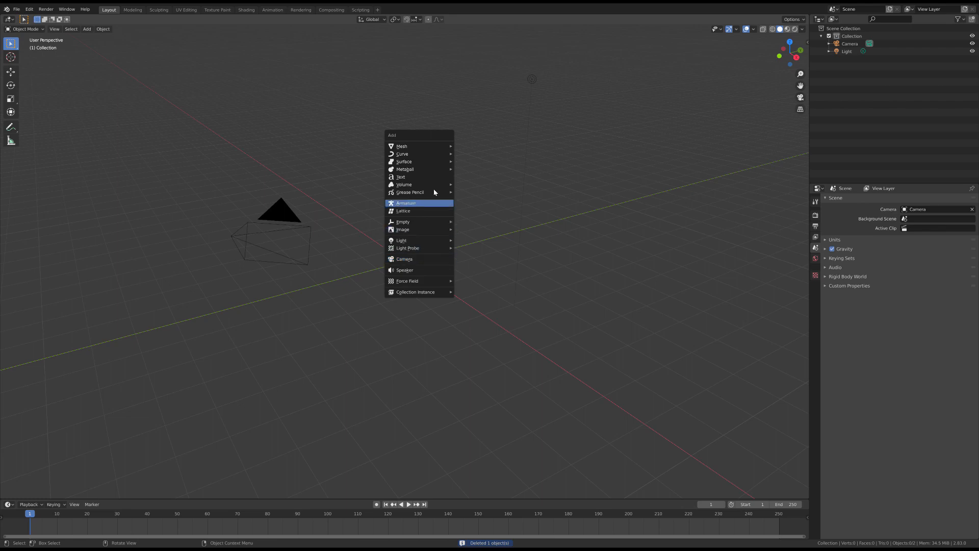
pyautogui.moveTo(423, 150)
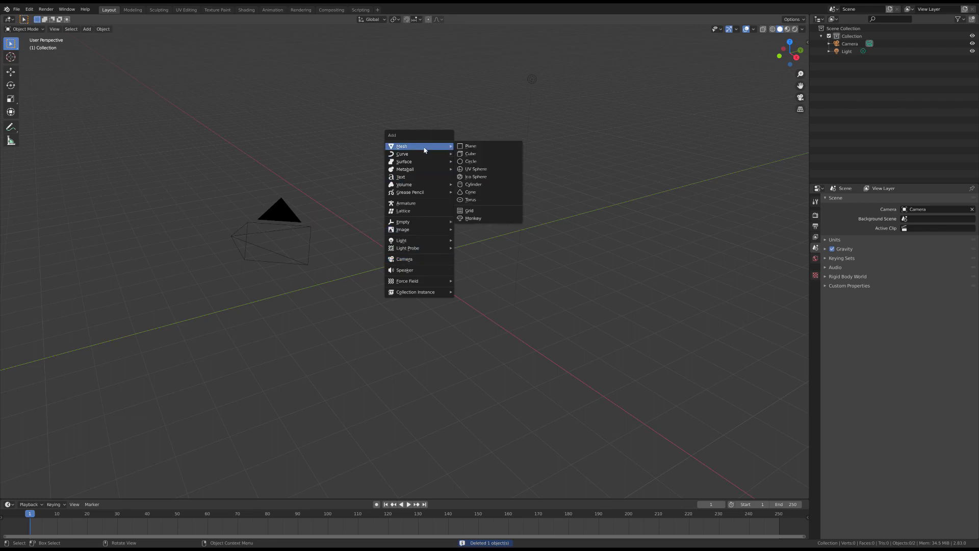
pyautogui.click(494, 171)
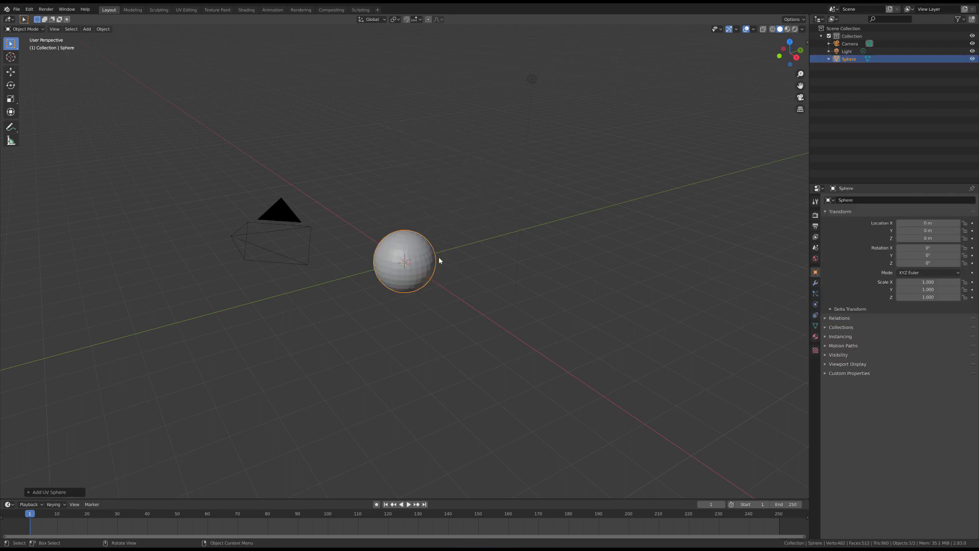
# Add a plane at the origin and scale it uniformly by about 8.9 to serve as a floor.
pyautogui.hotkey('shift', 'a')
pyautogui.moveTo(464, 252)
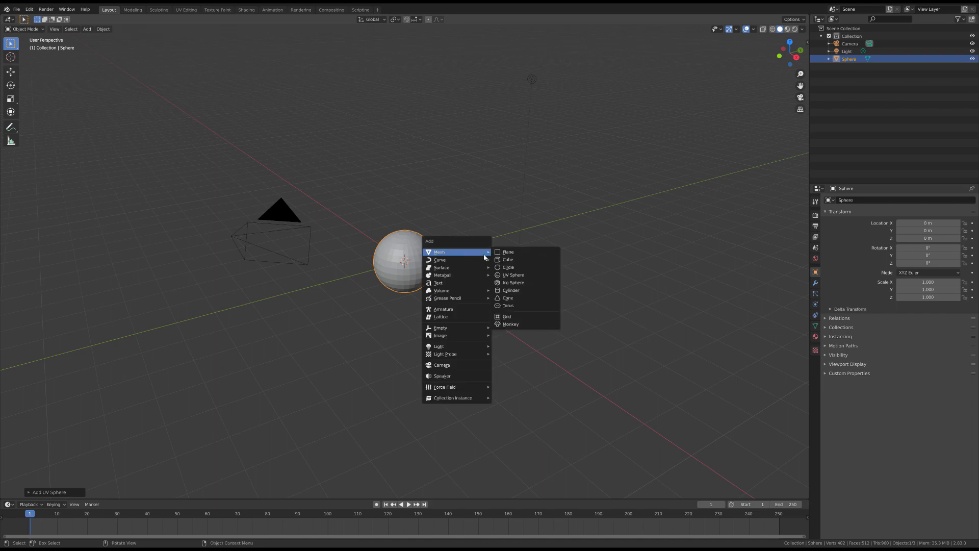
pyautogui.click(522, 255)
pyautogui.click(424, 253)
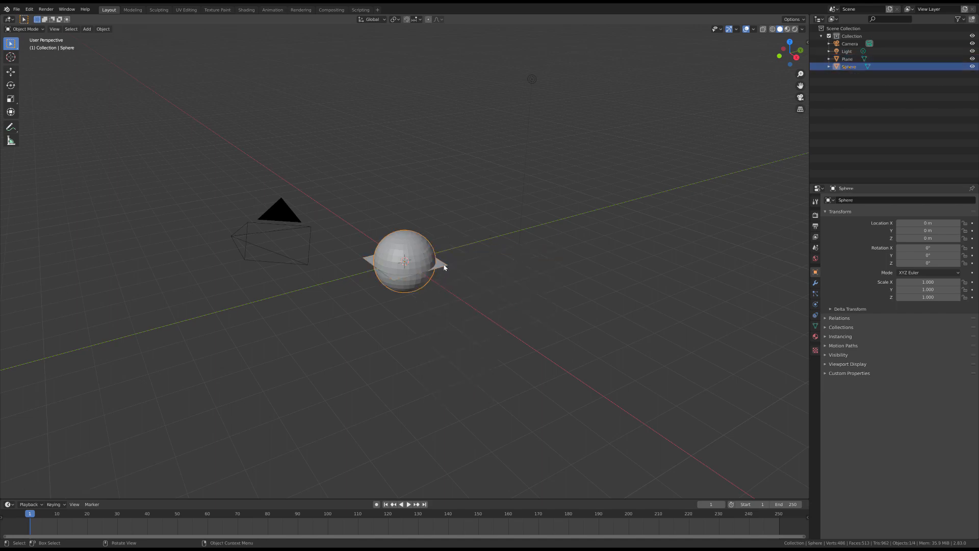
pyautogui.click(445, 267)
pyautogui.press('s')
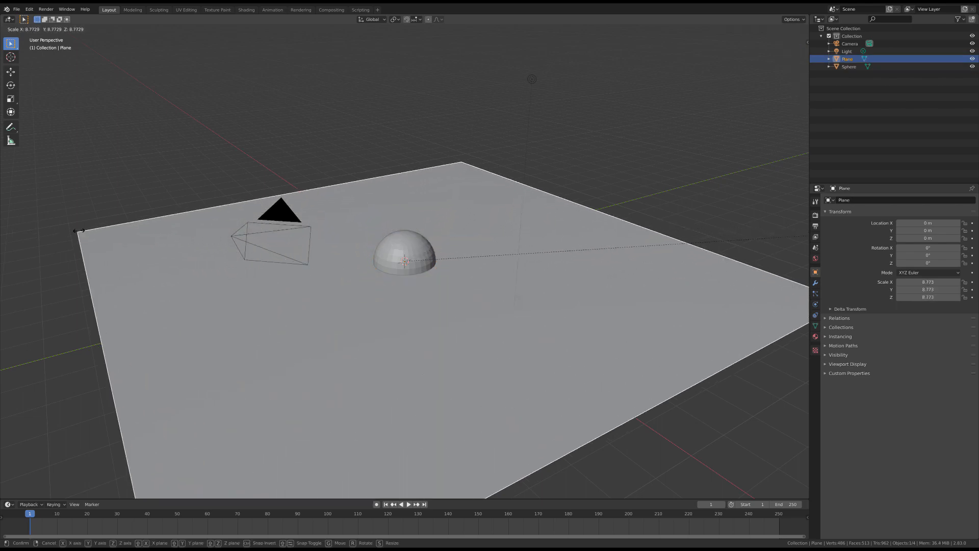
pyautogui.click(57, 245)
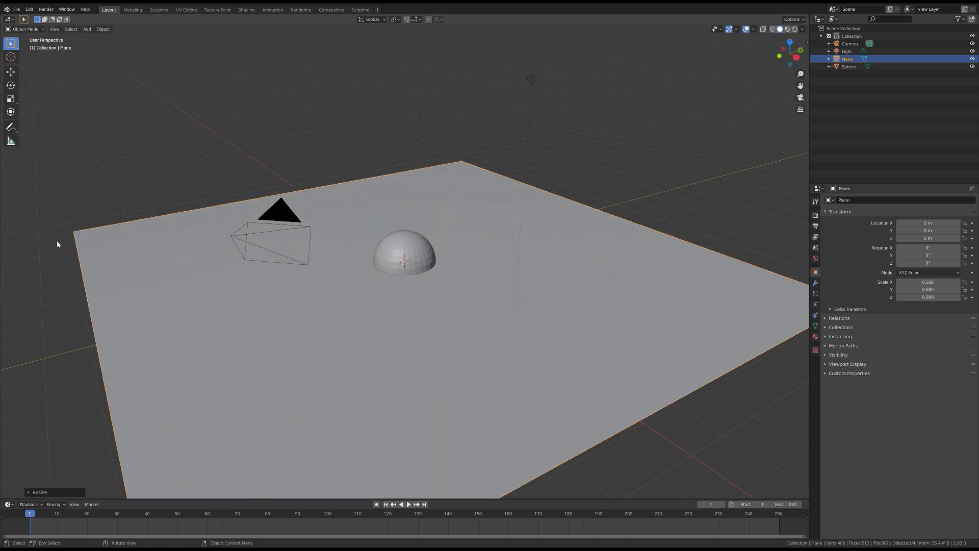
# Raise the sphere along the Z axis to about 4.23 m above the plane.
pyautogui.click(410, 239)
pyautogui.press('g')
pyautogui.press('z')
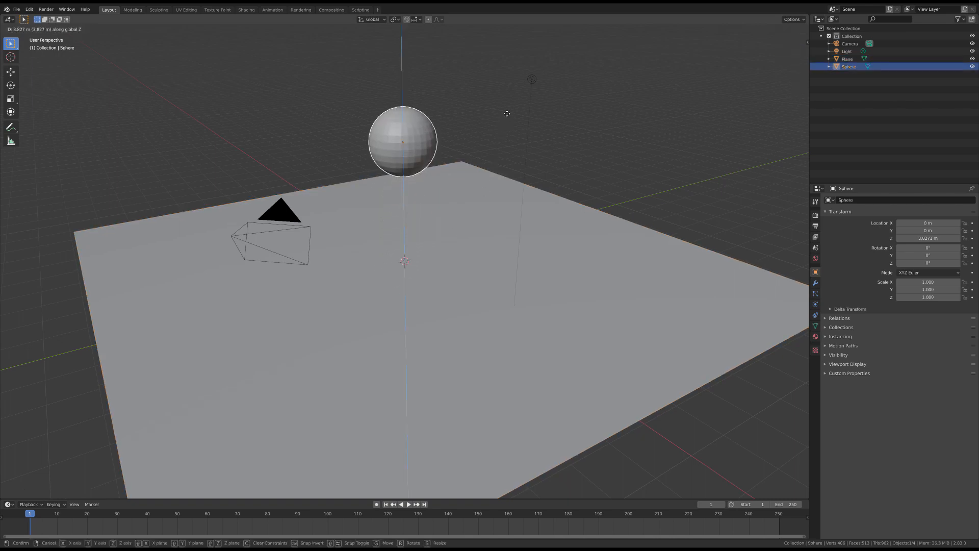
pyautogui.click(508, 100)
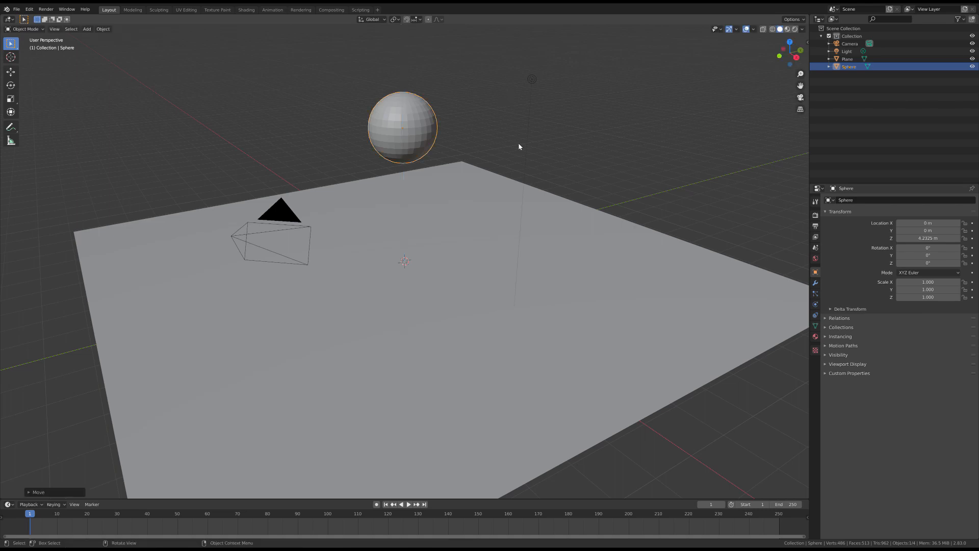
# Enable rigid body physics on the sphere with the Active type.
pyautogui.scroll(-3, 521, 139)
pyautogui.scroll(1, 521, 137)
pyautogui.keyDown('shift'); pyautogui.moveTo(566, 189); pyautogui.dragTo(551, 177, button='middle'); pyautogui.keyUp('shift')
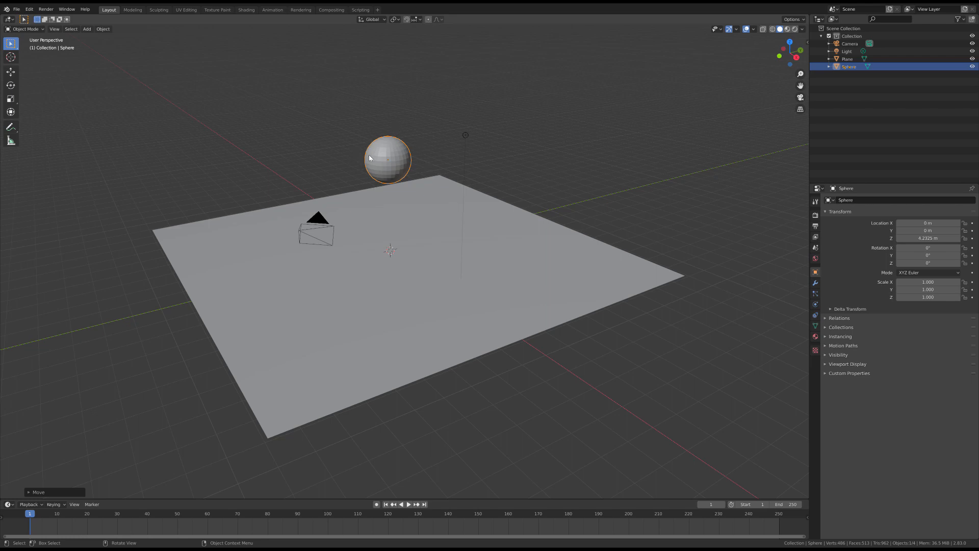
pyautogui.click(815, 306)
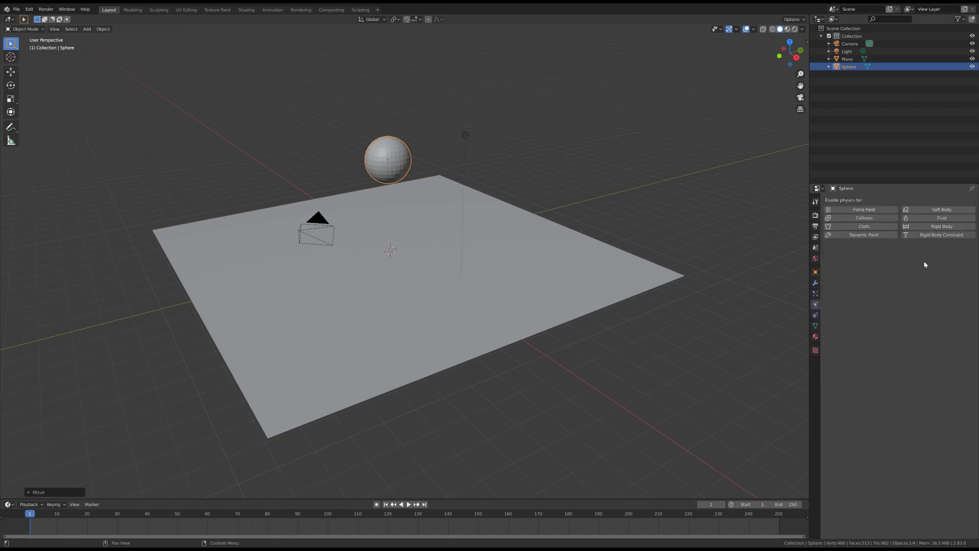
pyautogui.click(948, 227)
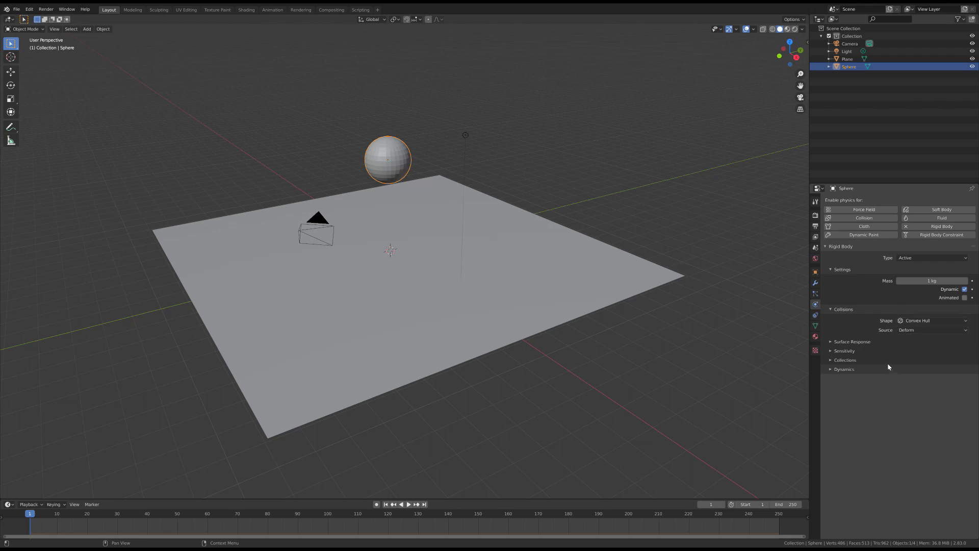
# Play the simulation to watch the sphere fall and return the timeline to frame 1.
pyautogui.click(410, 505)
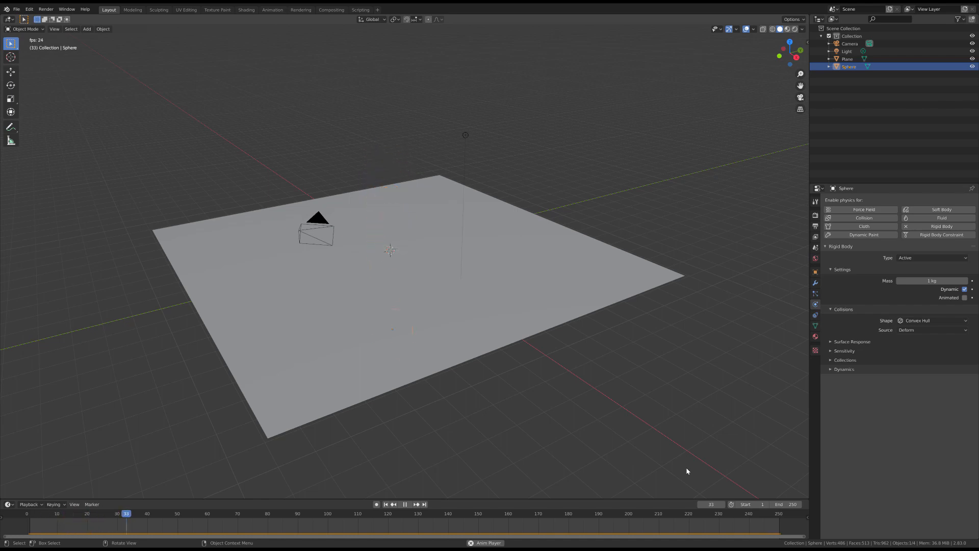
pyautogui.press('space')
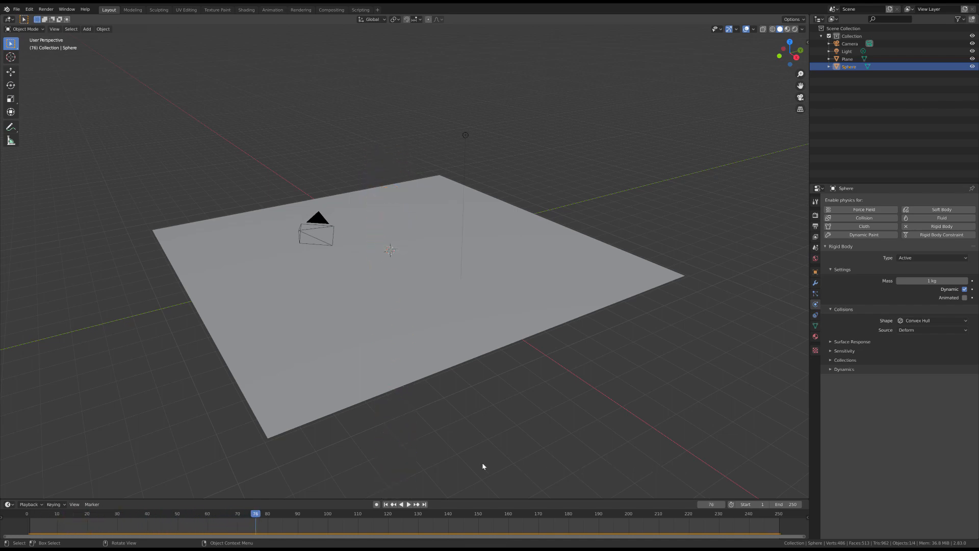
pyautogui.moveTo(255, 520); pyautogui.dragTo(29, 531)
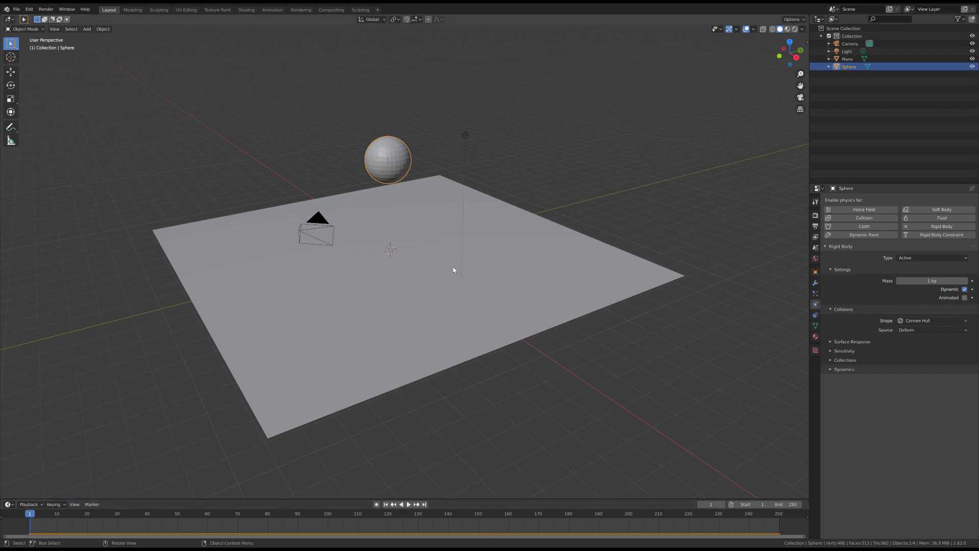
# Enable rigid body physics on the plane, test the simulation, and return to frame 1.
pyautogui.click(434, 263)
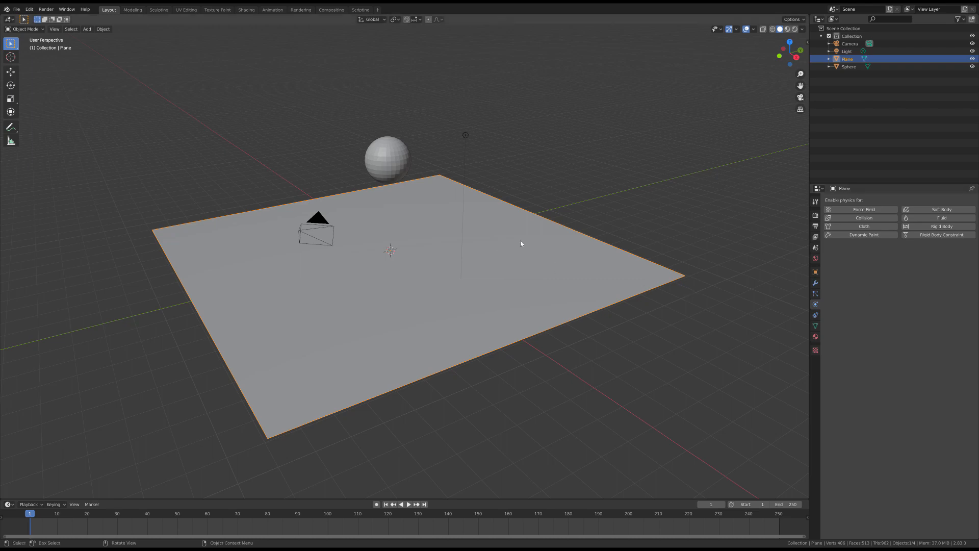
pyautogui.click(943, 227)
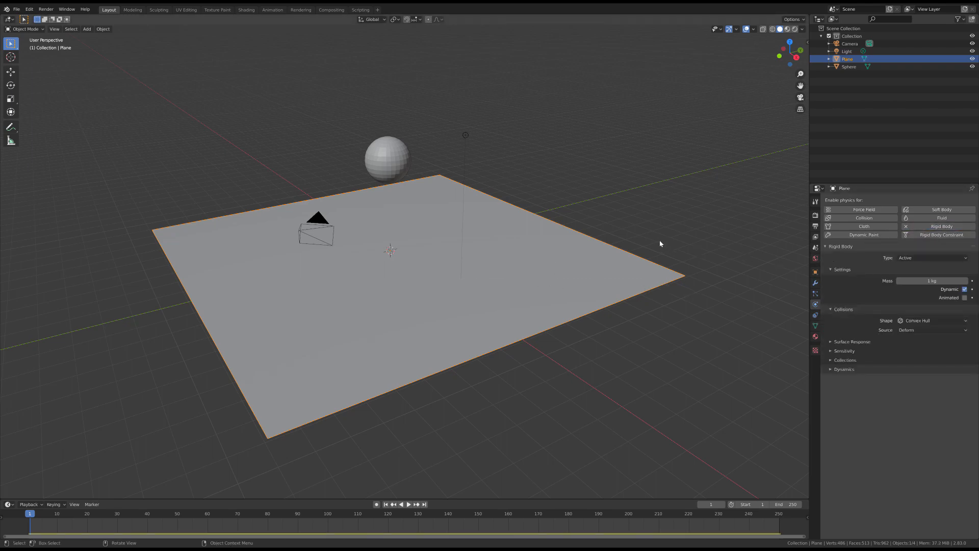
pyautogui.press('space')
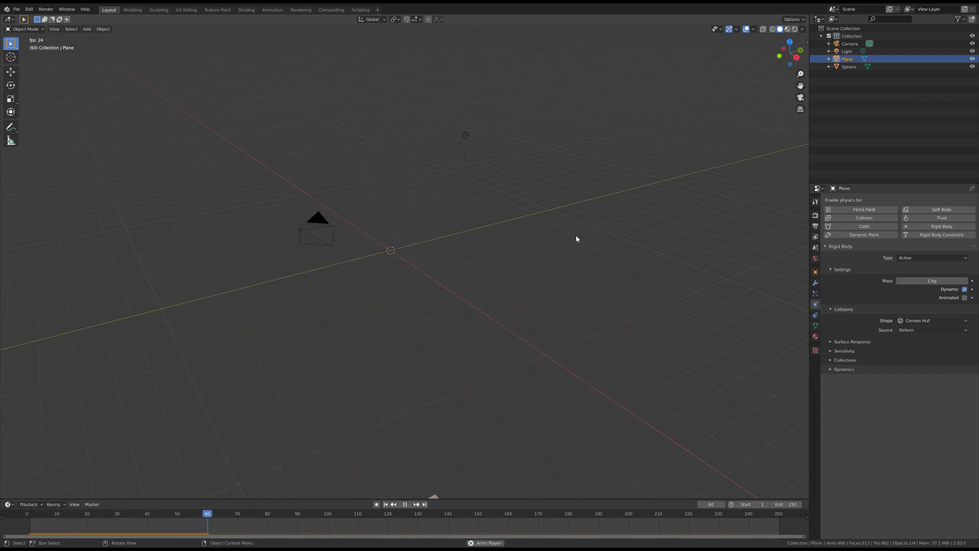
pyautogui.press('space')
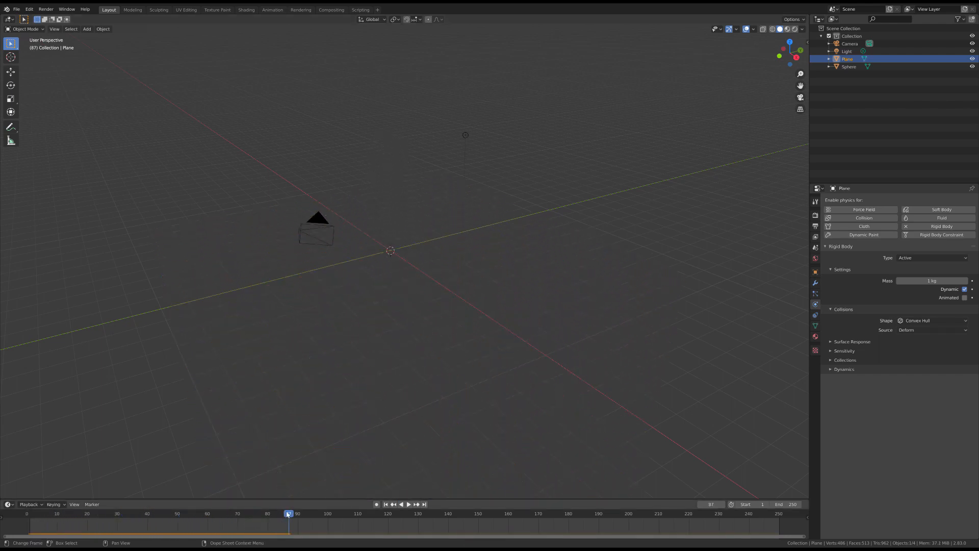
pyautogui.click(29, 529)
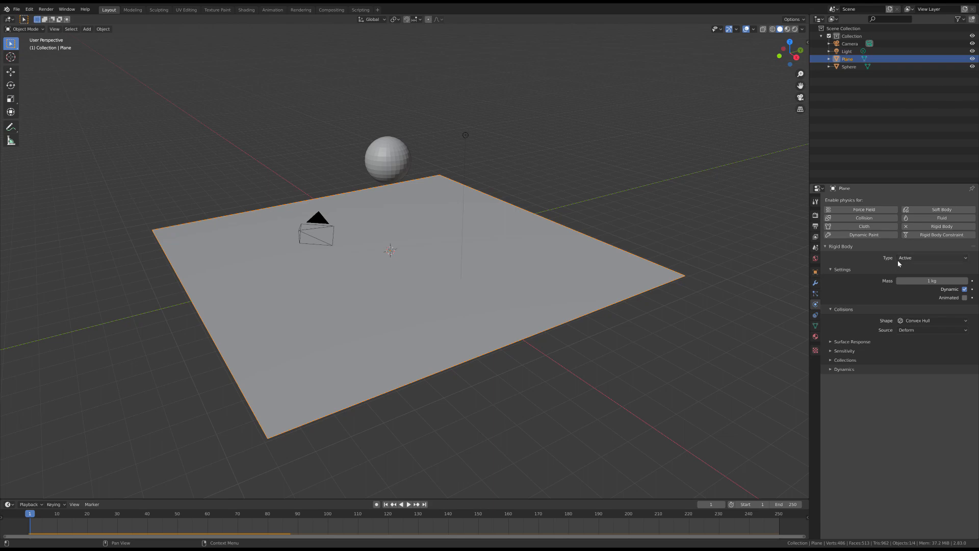
# Set the plane's rigid body type to Passive, test the simulation, and return to frame 1.
pyautogui.click(929, 260)
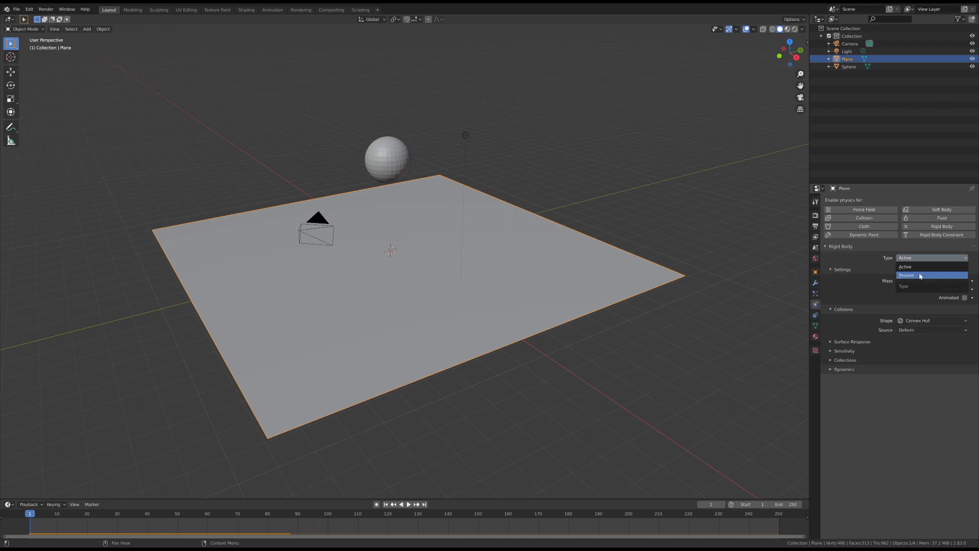
pyautogui.click(921, 276)
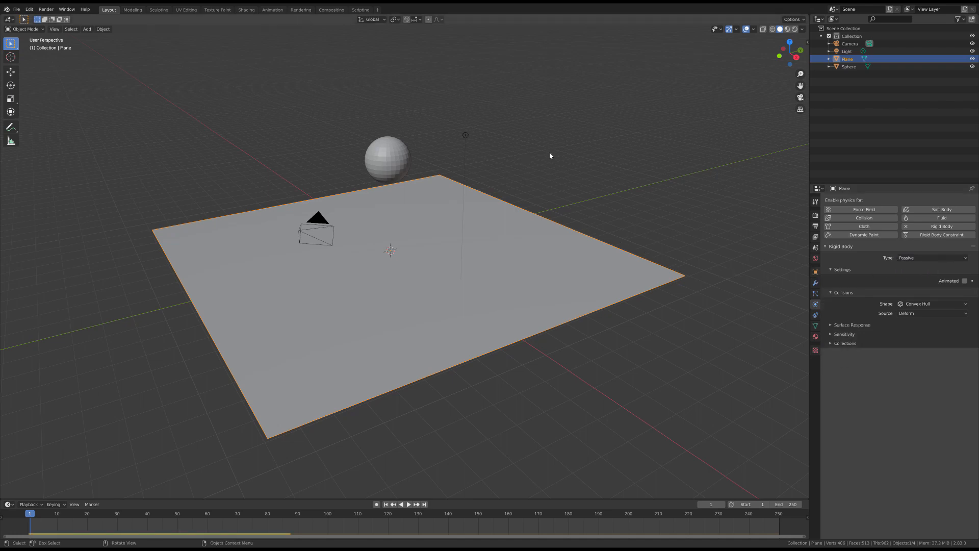
pyautogui.click(409, 505)
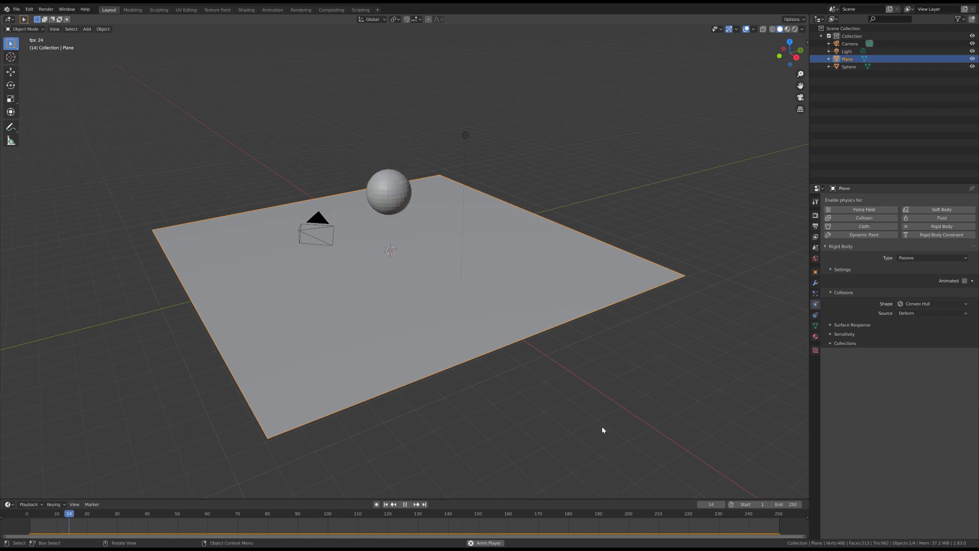
pyautogui.press('space')
pyautogui.click(72, 514)
pyautogui.moveTo(72, 515); pyautogui.dragTo(30, 516)
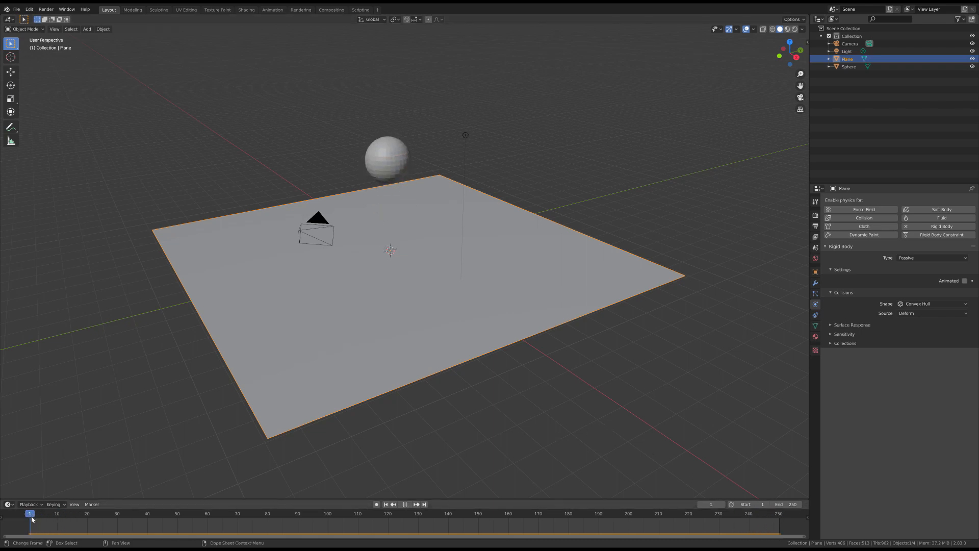
# Raise the sphere about 4.1 m further along the Z axis.
pyautogui.click(408, 171)
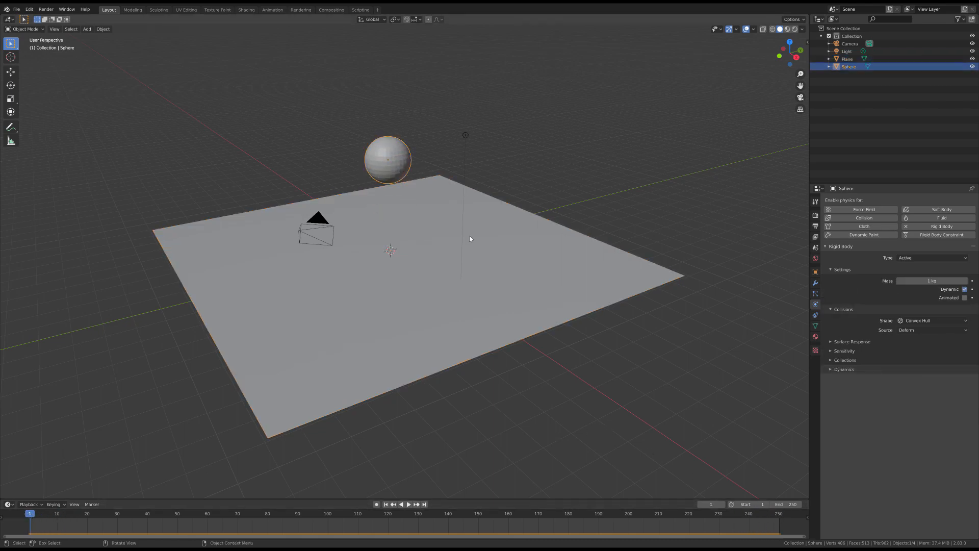
pyautogui.press('g')
pyautogui.press('z')
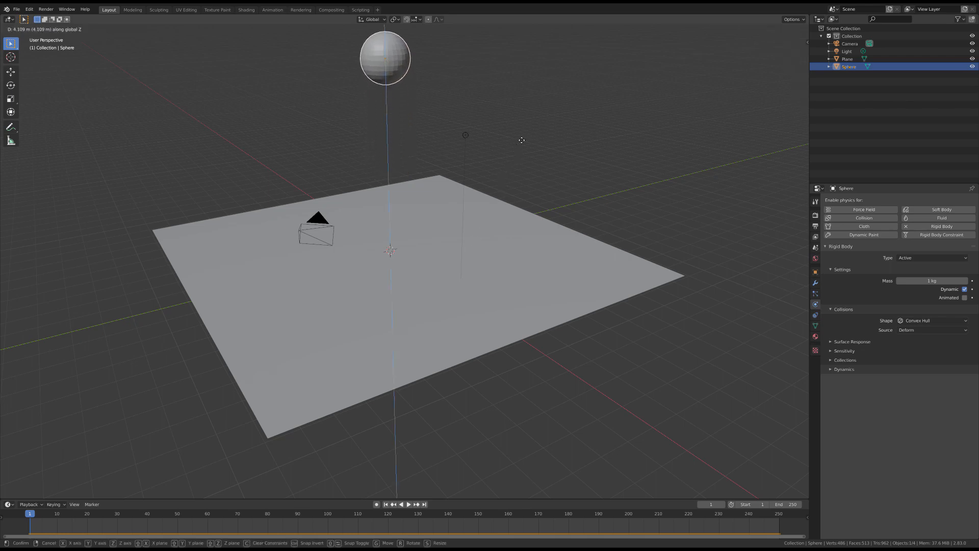
pyautogui.click(522, 140)
# Play the simulation of the sphere's drop from its greater height and return to frame 1.
pyautogui.press('space')
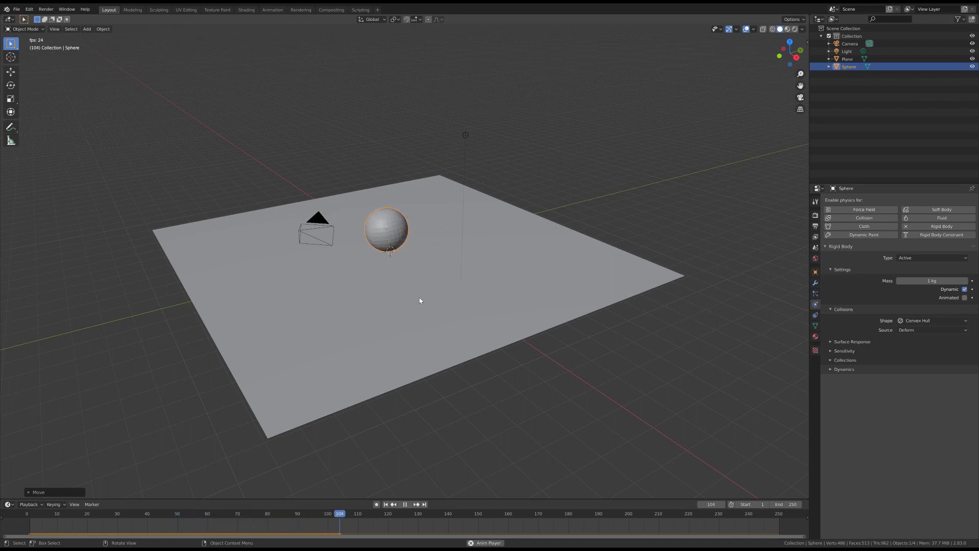
pyautogui.press('space')
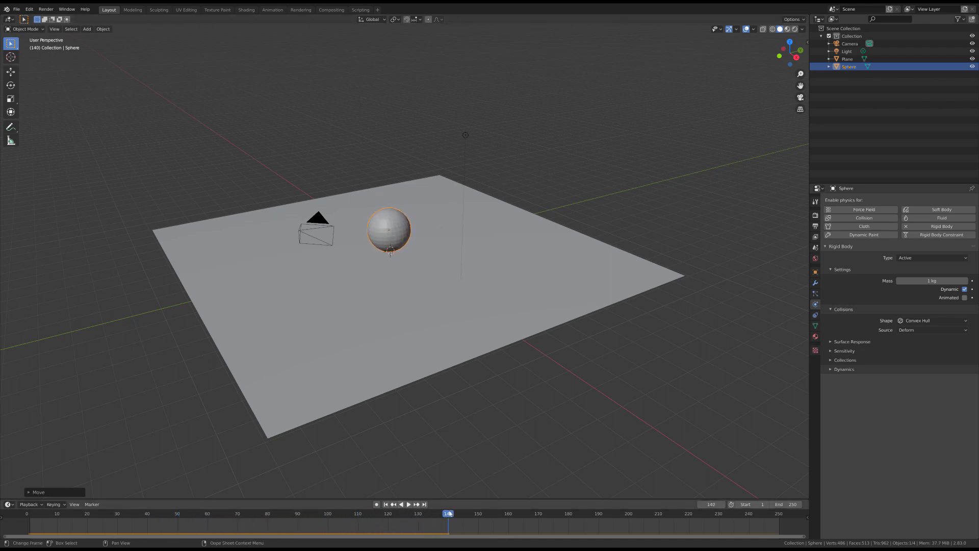
pyautogui.moveTo(448, 514); pyautogui.dragTo(29, 517)
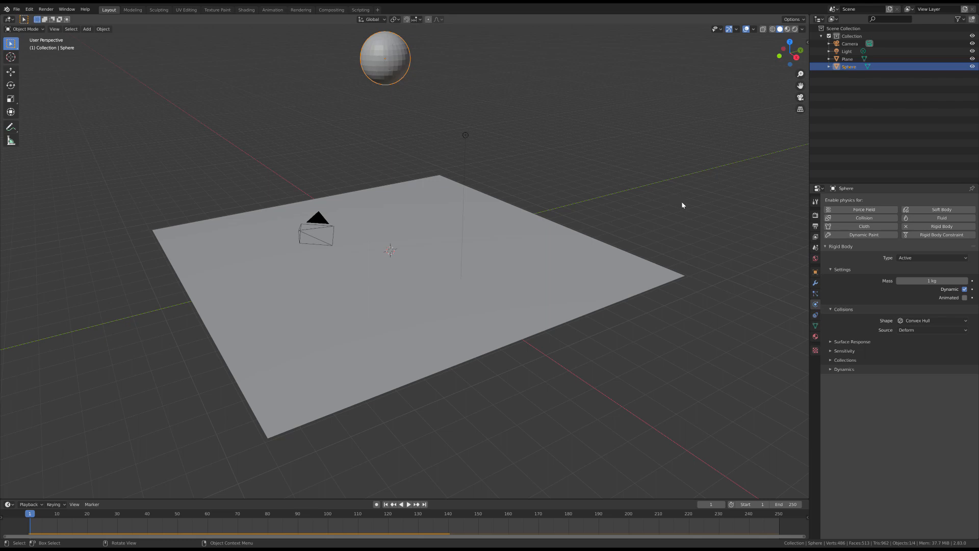
# Set the sphere's rigid body bounciness to 1.000 and play the simulation to test it.
pyautogui.click(860, 344)
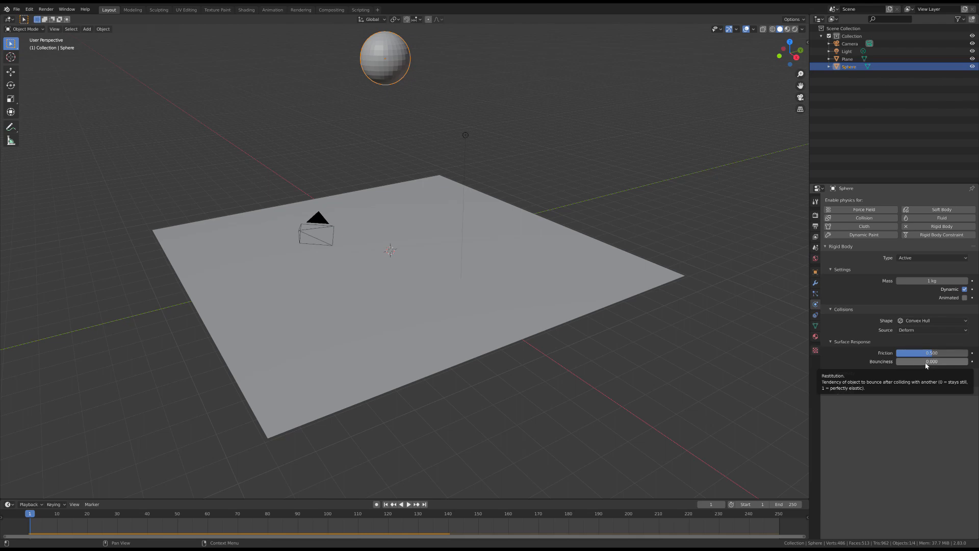
pyautogui.moveTo(927, 365); pyautogui.dragTo(977, 365)
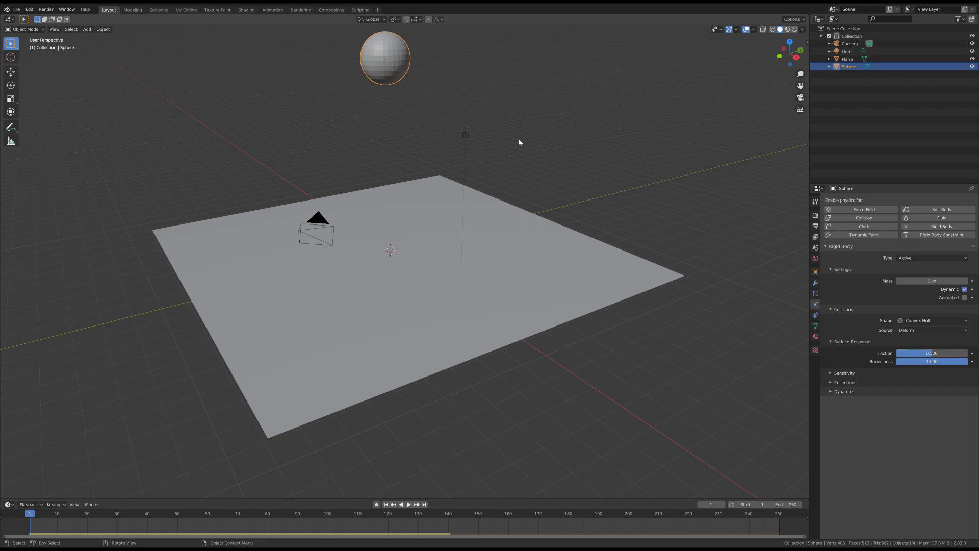
pyautogui.press('space')
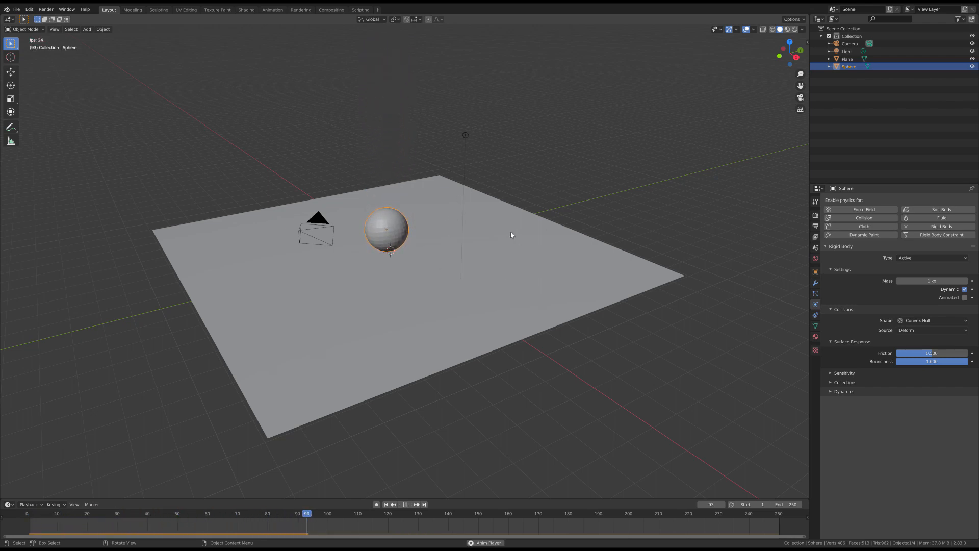
pyautogui.press('space')
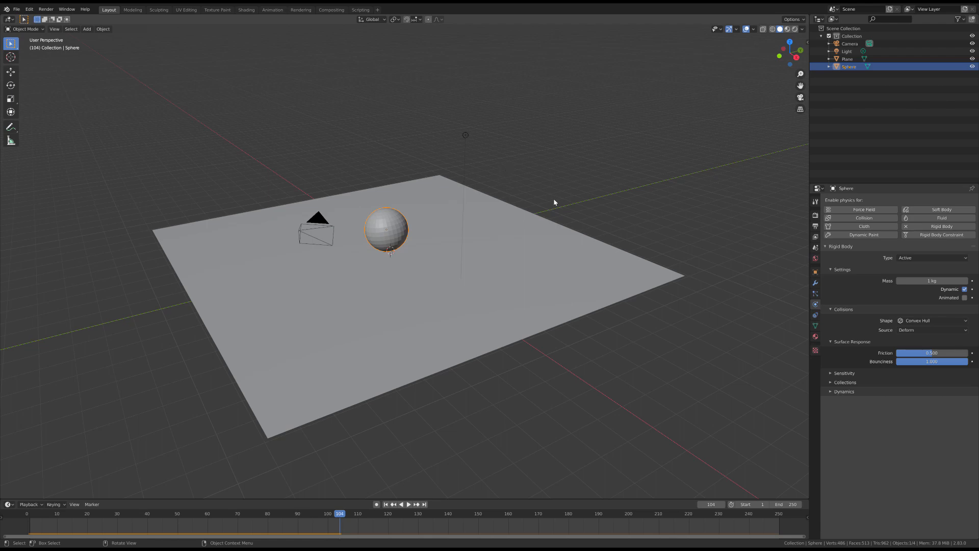
# Set the plane's rigid body bounciness to 1.000 and play the simulation from the start to test the sphere's bounce.
pyautogui.click(494, 240)
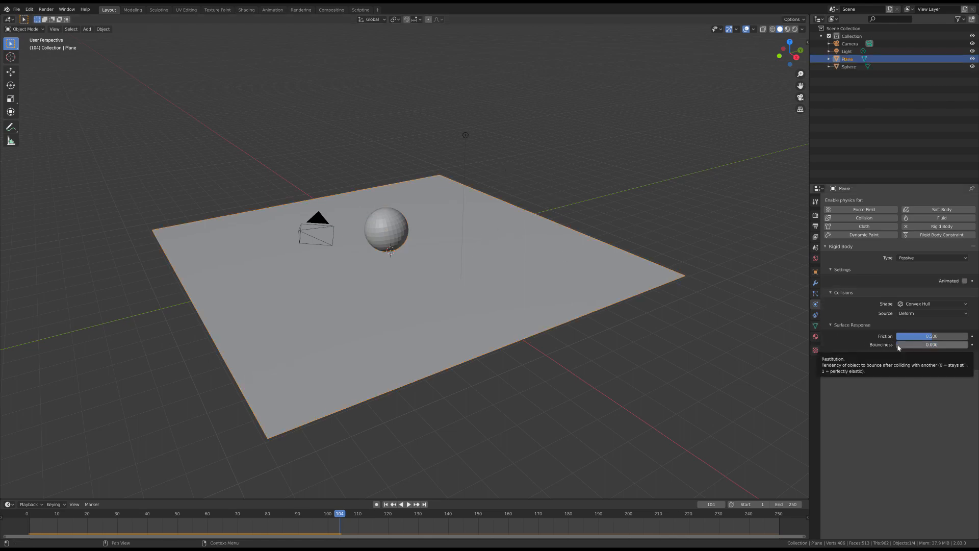
pyautogui.moveTo(918, 345); pyautogui.dragTo(968, 345)
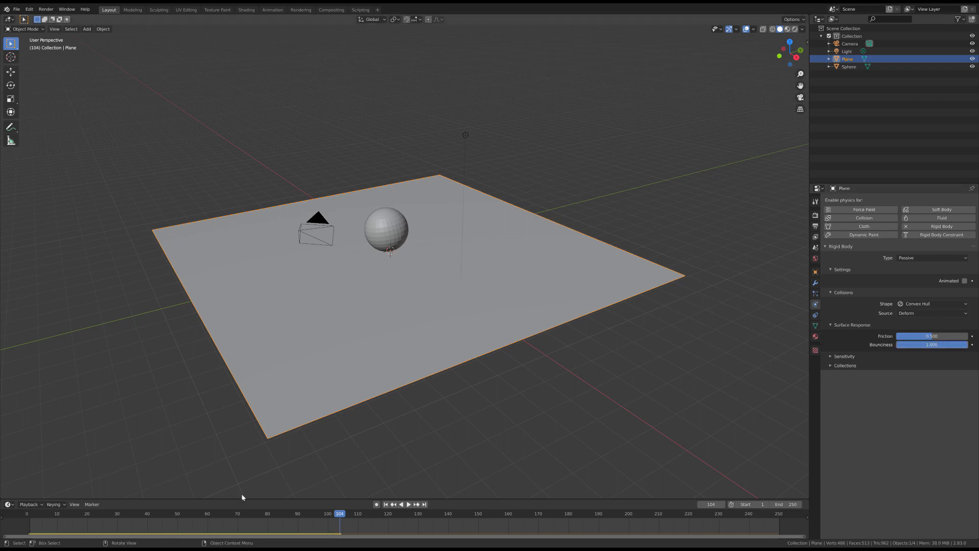
pyautogui.moveTo(367, 530); pyautogui.dragTo(32, 526)
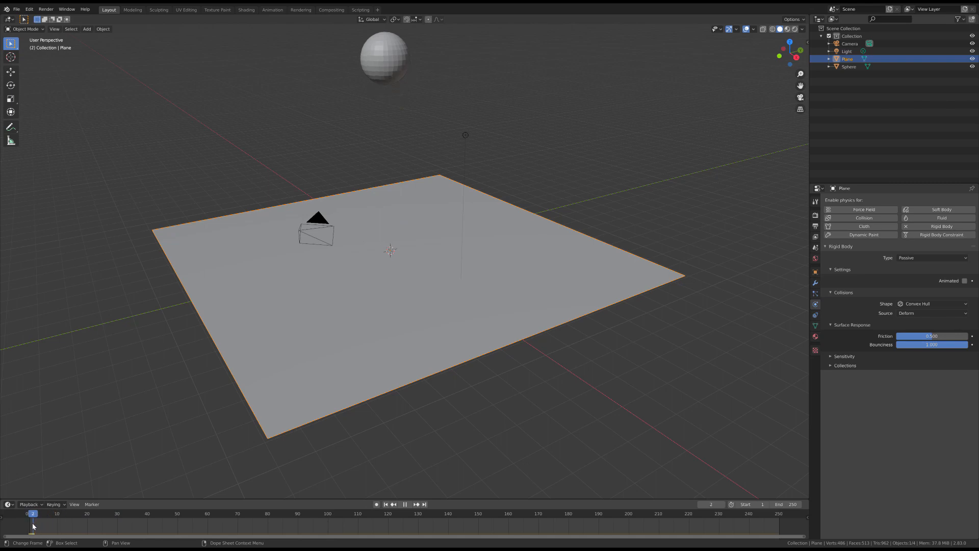
pyautogui.press('space')
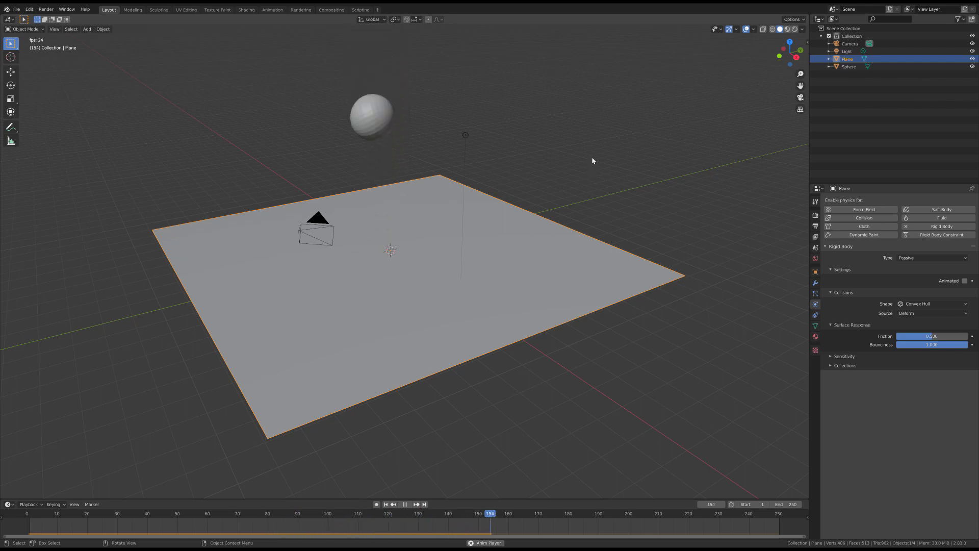
pyautogui.scroll(-1, 592, 157)
pyautogui.keyDown('shift'); pyautogui.moveTo(592, 115); pyautogui.dragTo(589, 144, button='middle'); pyautogui.keyUp('shift')
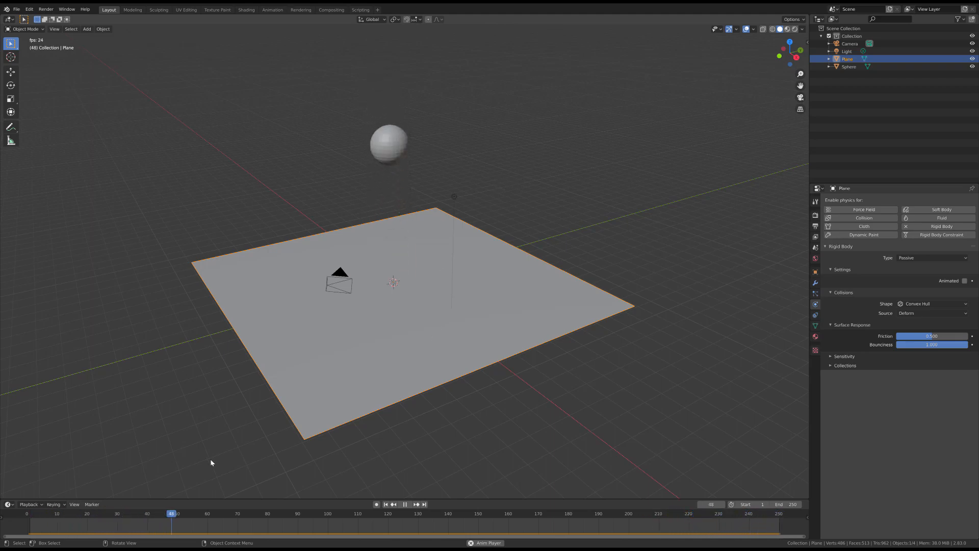
pyautogui.press('space')
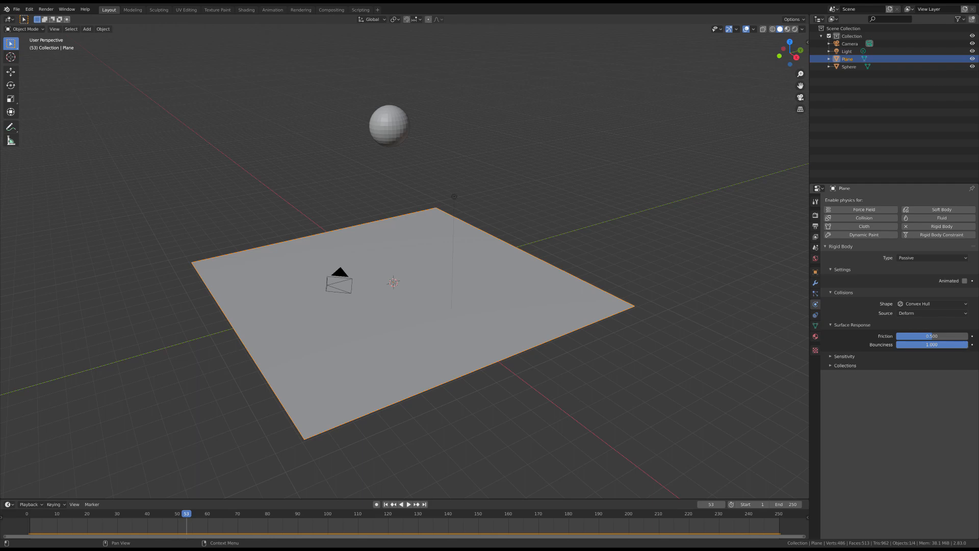
# Set the plane's bounciness to 0.271, replay the simulation from the start, and return to frame 1 with the sphere selected.
pyautogui.moveTo(968, 344); pyautogui.dragTo(921, 345)
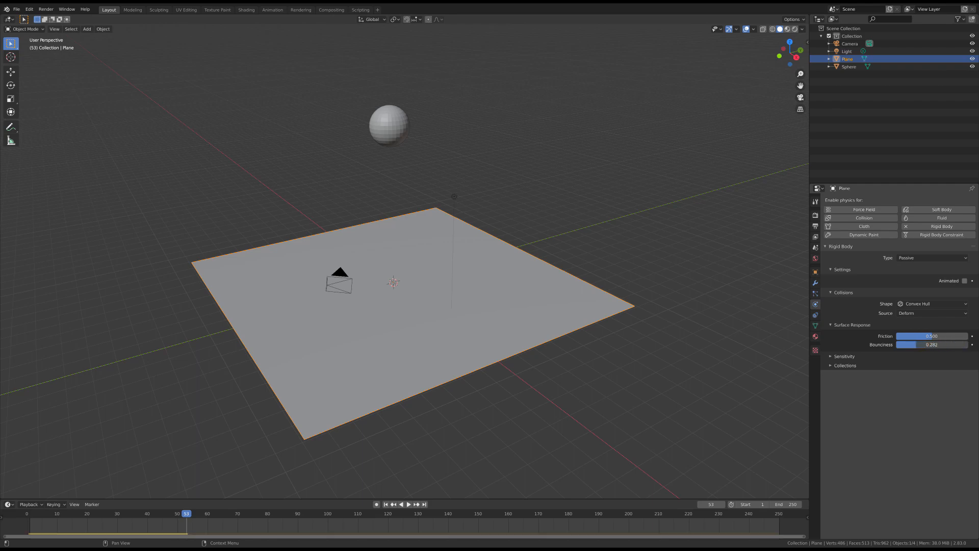
pyautogui.moveTo(179, 514); pyautogui.dragTo(30, 527)
pyautogui.press('space')
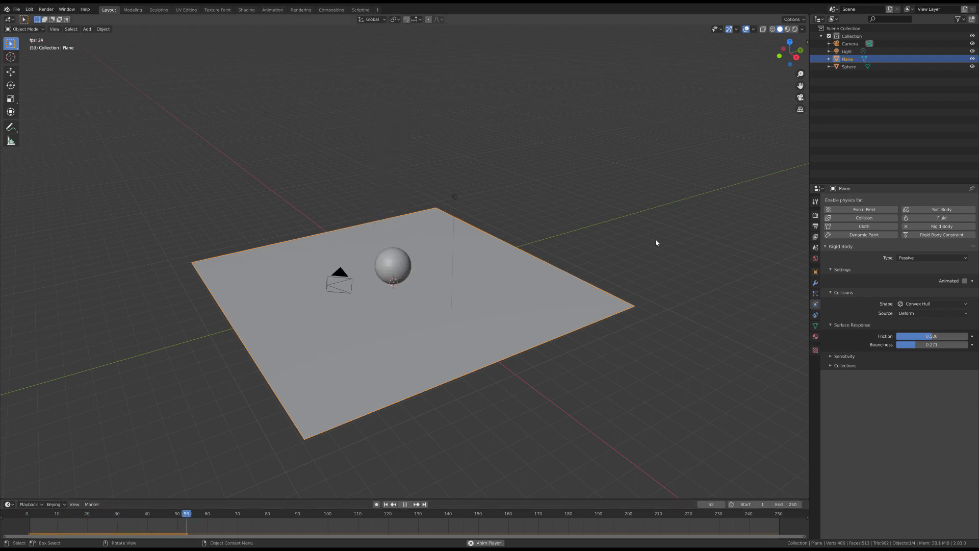
pyautogui.scroll(2, 555, 276)
pyautogui.scroll(-1, 430, 280)
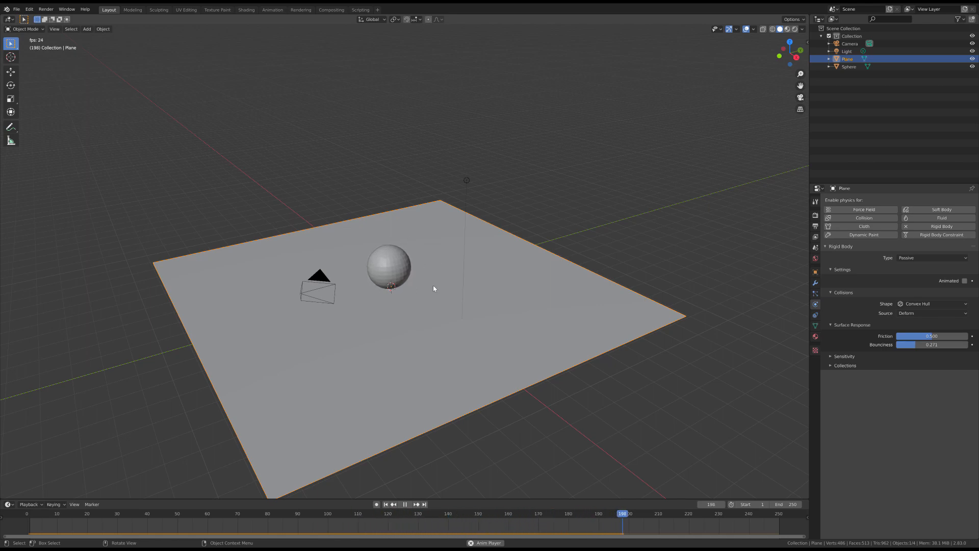
pyautogui.moveTo(465, 323); pyautogui.dragTo(461, 298, button='middle')
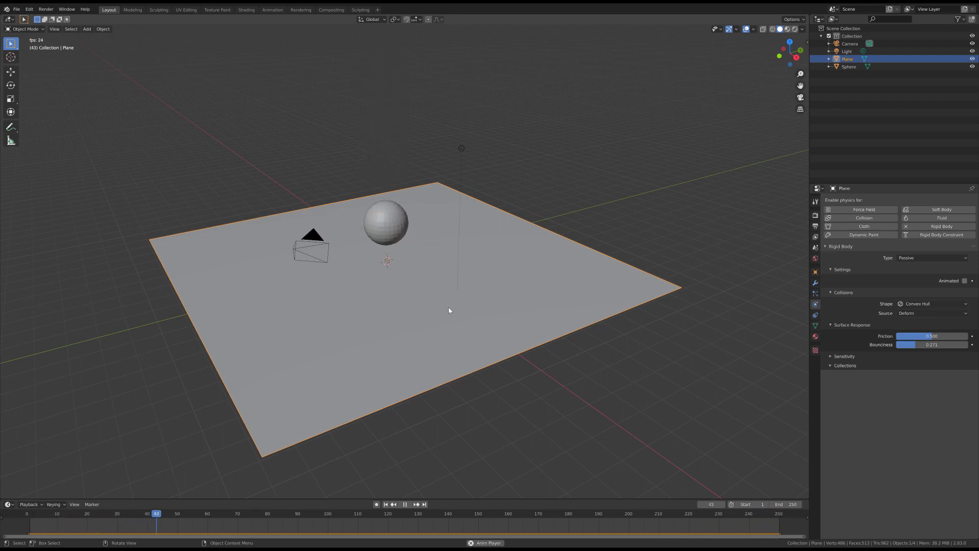
pyautogui.press('space')
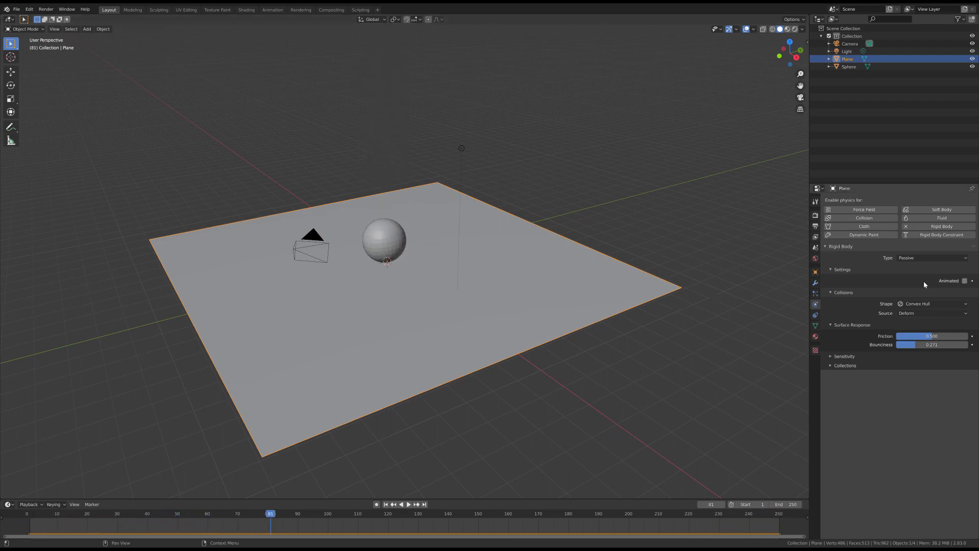
pyautogui.click(390, 249)
pyautogui.moveTo(269, 520); pyautogui.dragTo(30, 531)
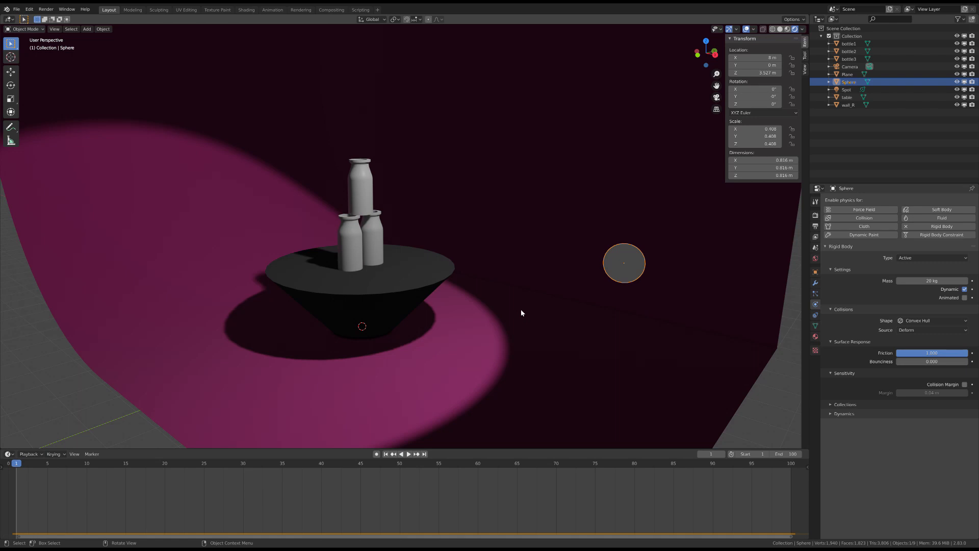
# Play the simulation of the stacked bottles and the sphere twice, returning to frame 1 after each run.
pyautogui.click(408, 454)
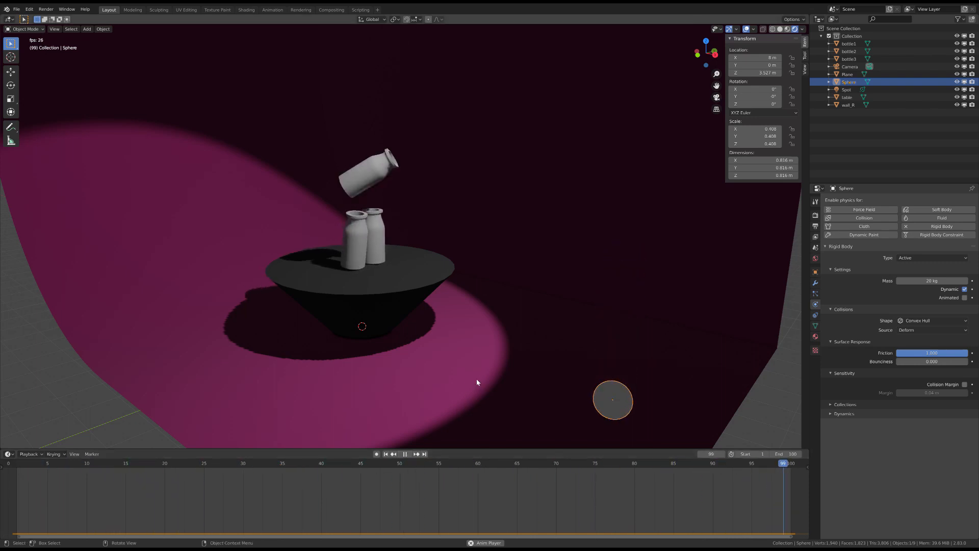
pyautogui.click(409, 454)
pyautogui.moveTo(485, 466); pyautogui.dragTo(23, 473)
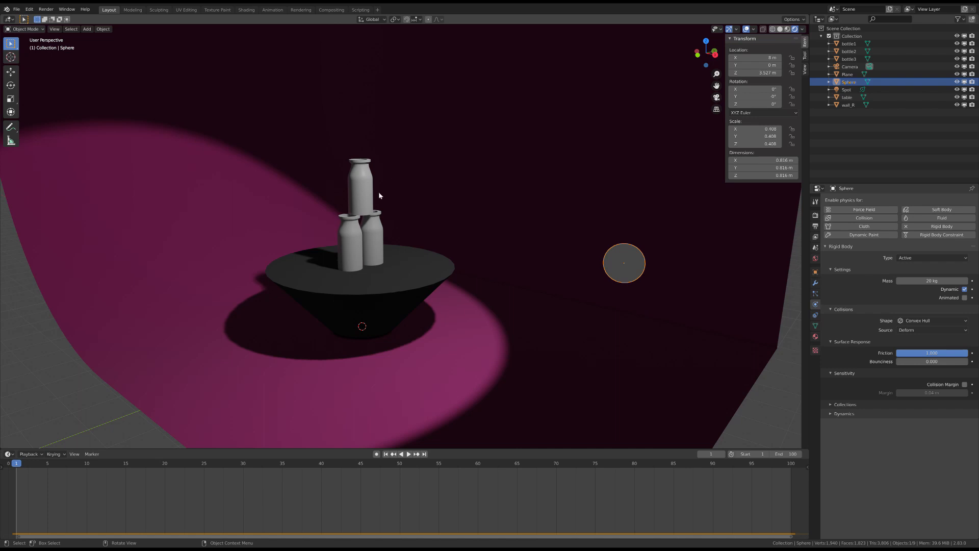
pyautogui.click(408, 455)
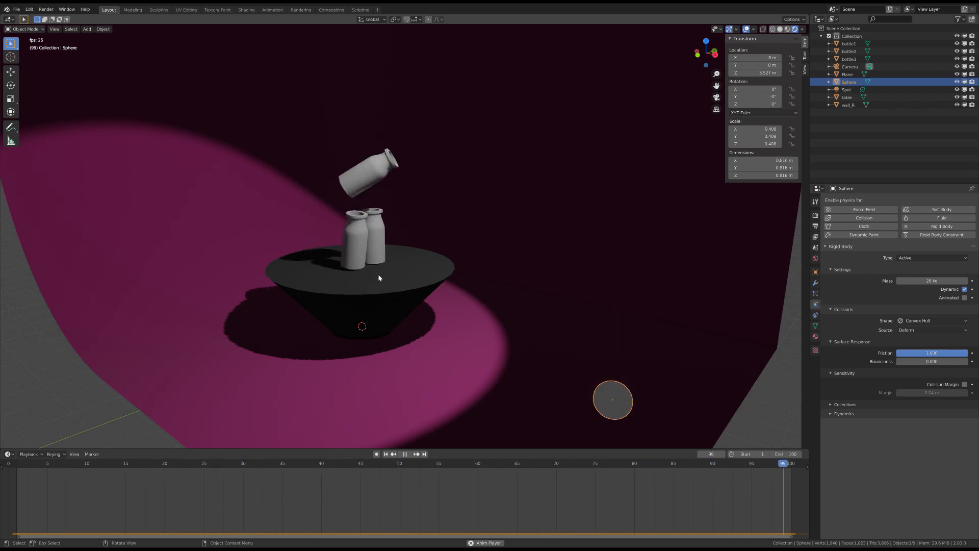
pyautogui.click(407, 454)
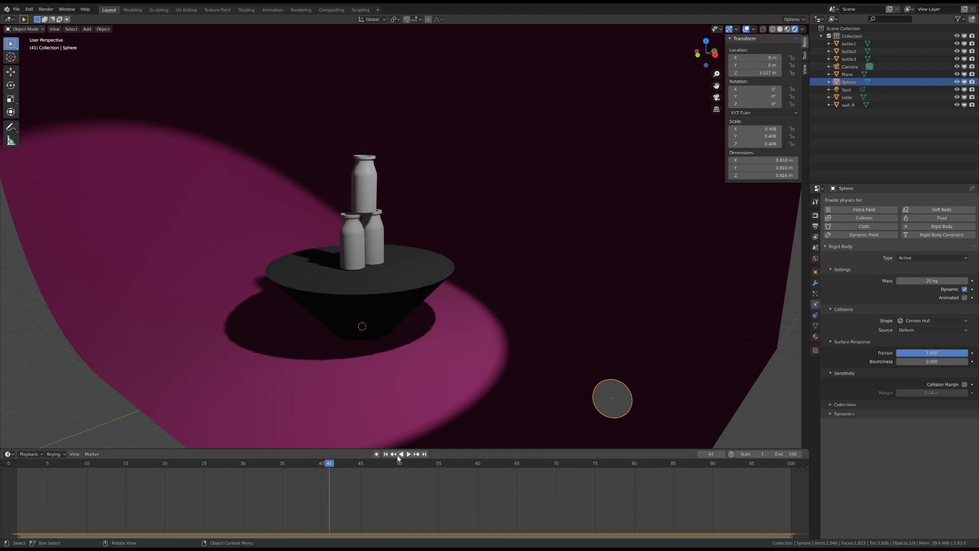
pyautogui.moveTo(51, 465); pyautogui.dragTo(6, 467)
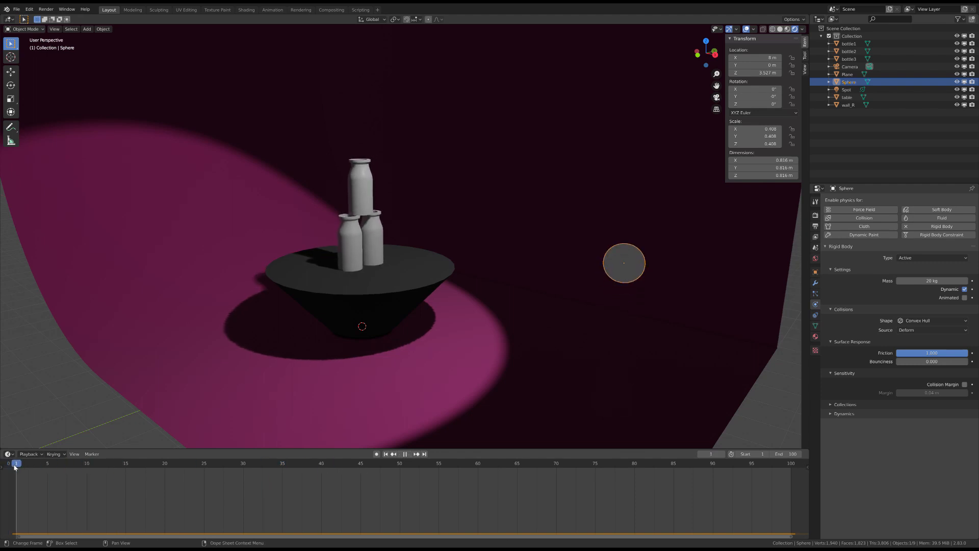
pyautogui.press('space')
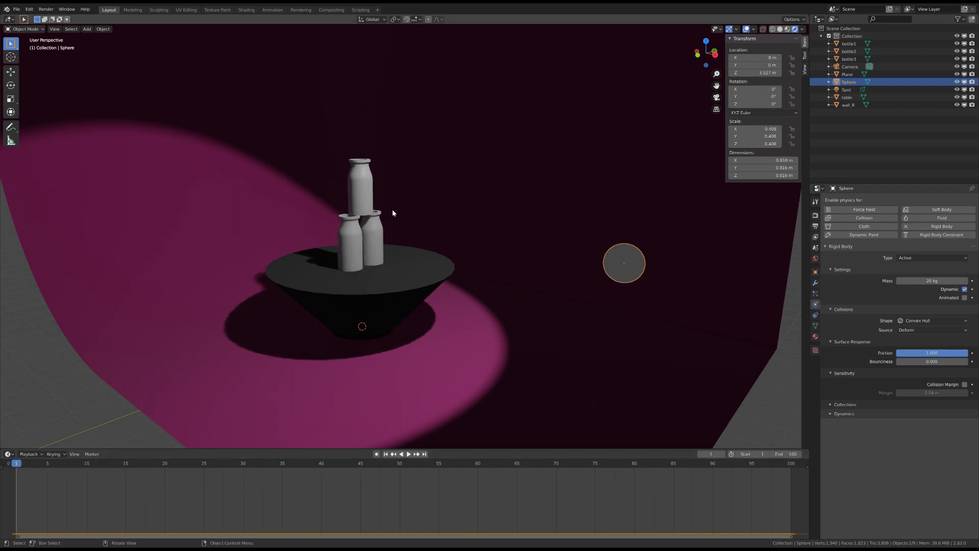
# Enable the Animated rigid body setting on the three stacked bottles: bottle3, bottle2 and bottle1.
pyautogui.click(359, 192)
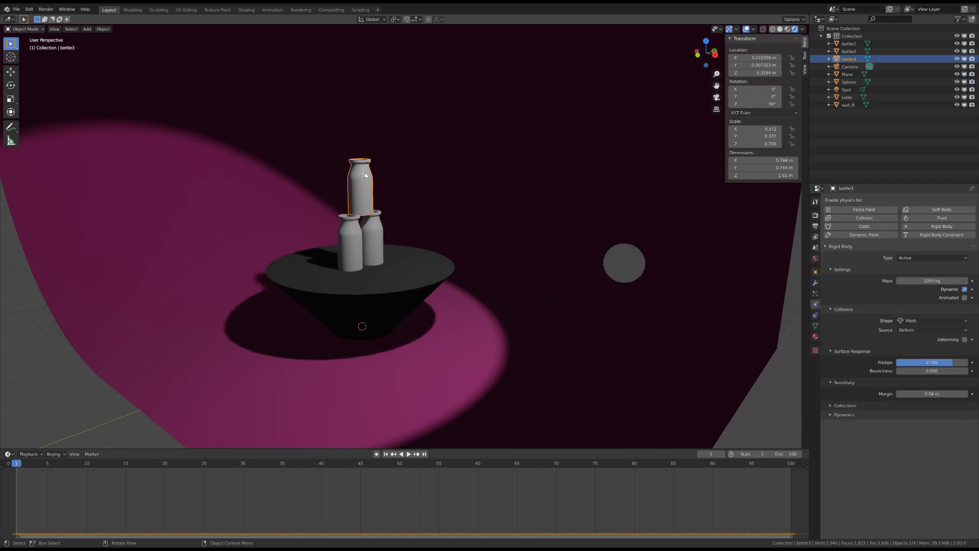
pyautogui.click(965, 298)
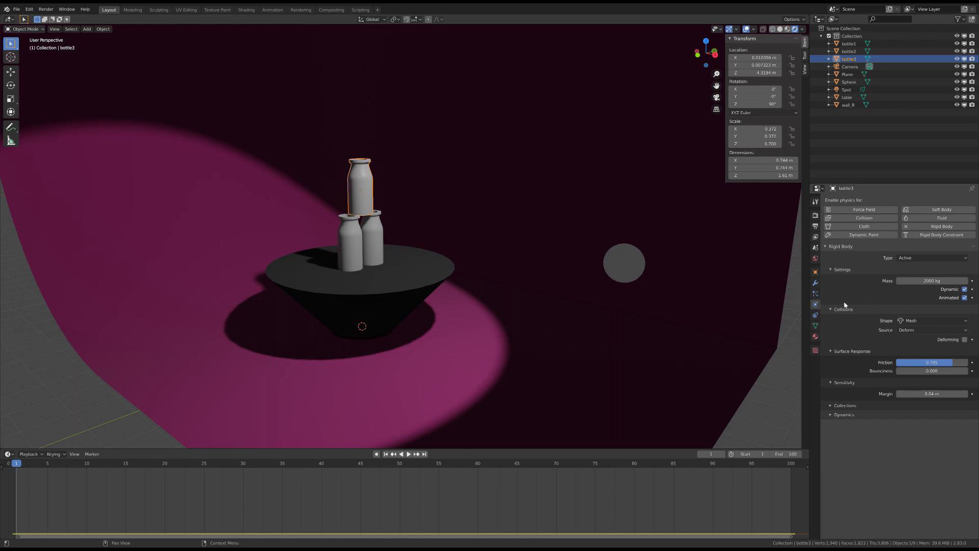
pyautogui.click(376, 243)
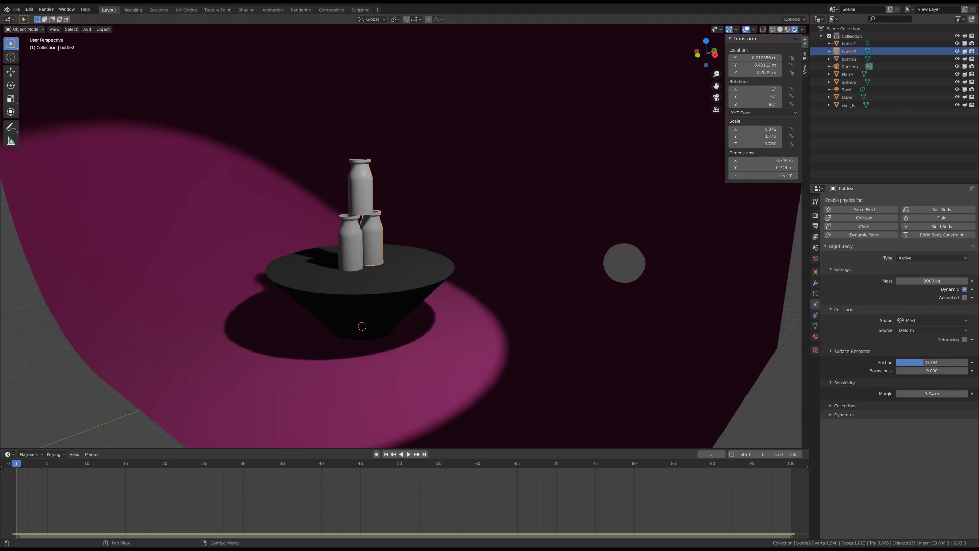
pyautogui.click(340, 254)
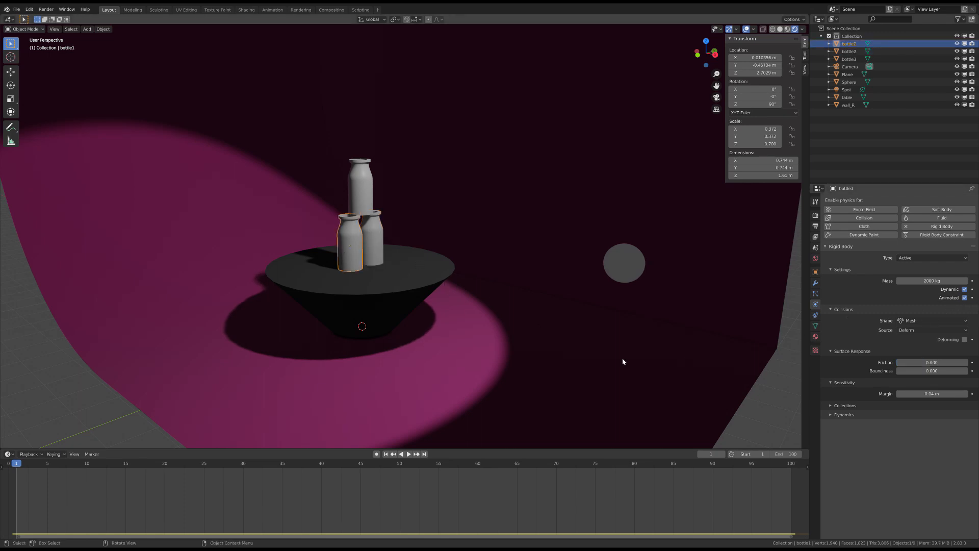
# Play the simulation with the bottles set to Animated and return to frame 1.
pyautogui.click(409, 454)
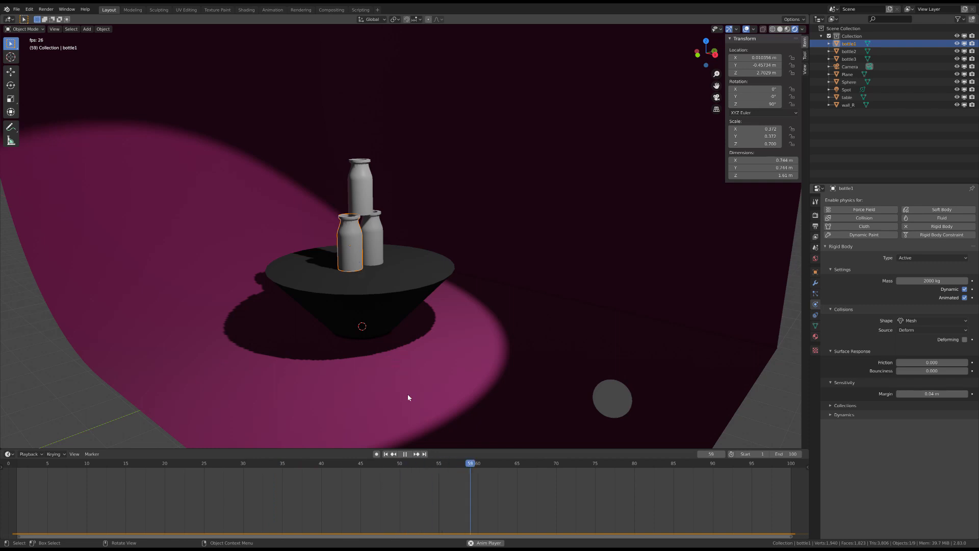
pyautogui.click(405, 454)
pyautogui.moveTo(94, 469); pyautogui.dragTo(17, 475)
pyautogui.press('space')
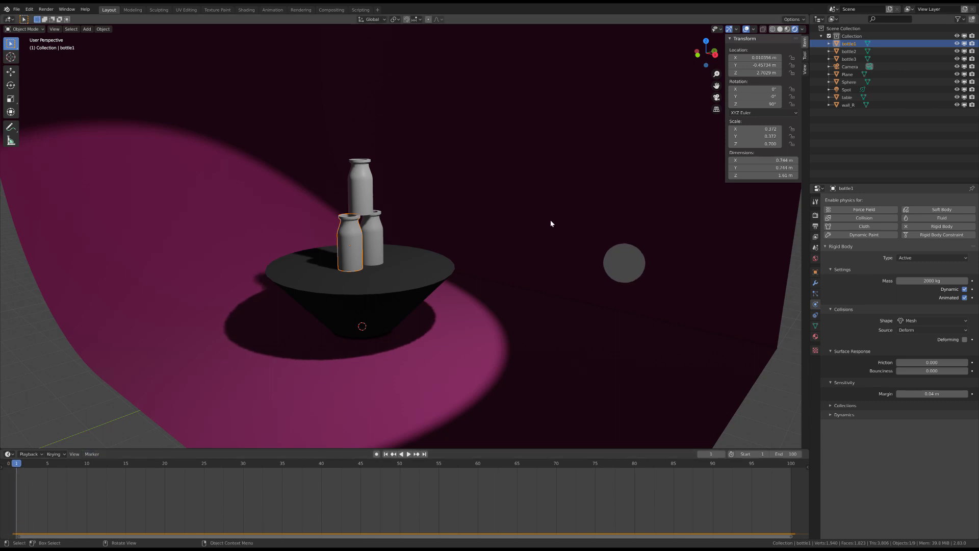
# Enable the sphere's Animated rigid body setting, play the simulation to test it, and return to frame 1.
pyautogui.click(617, 264)
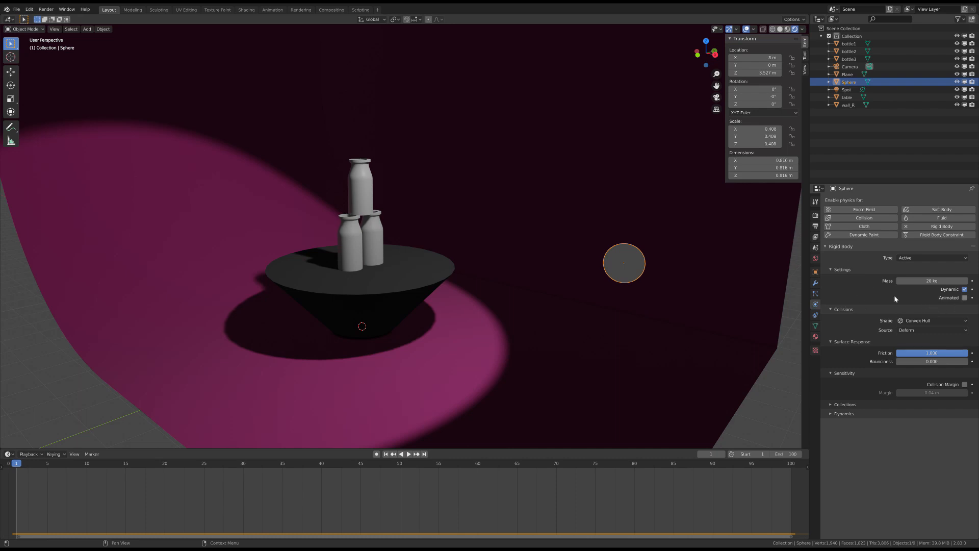
pyautogui.click(965, 298)
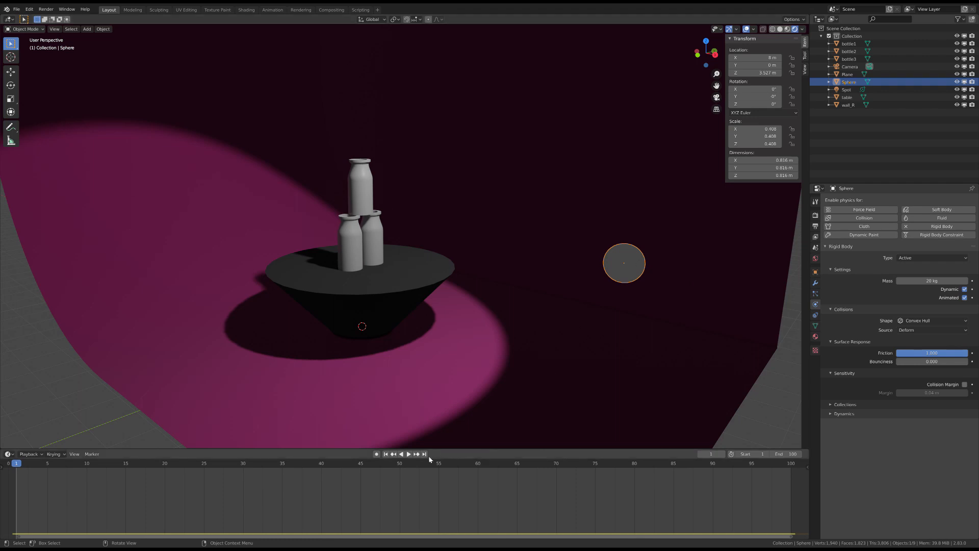
pyautogui.click(409, 454)
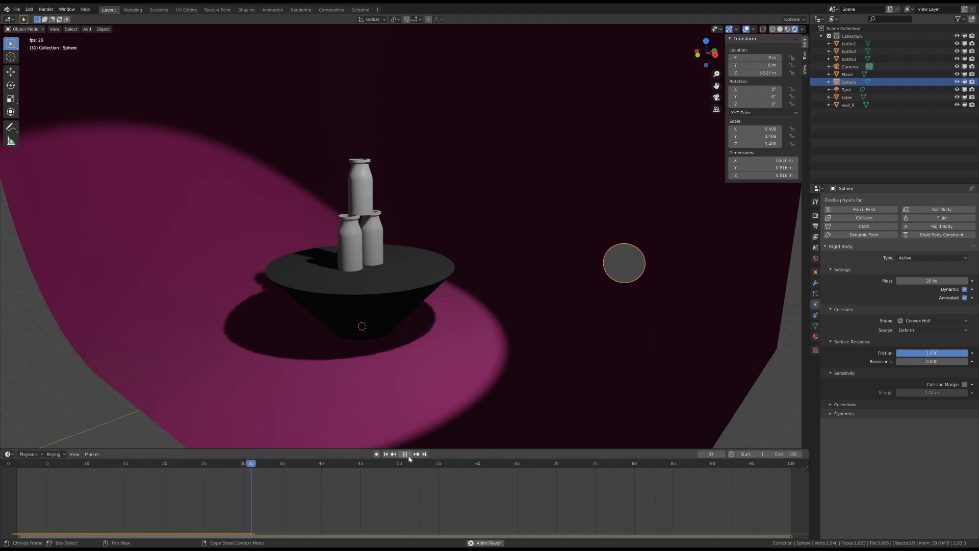
pyautogui.press('space')
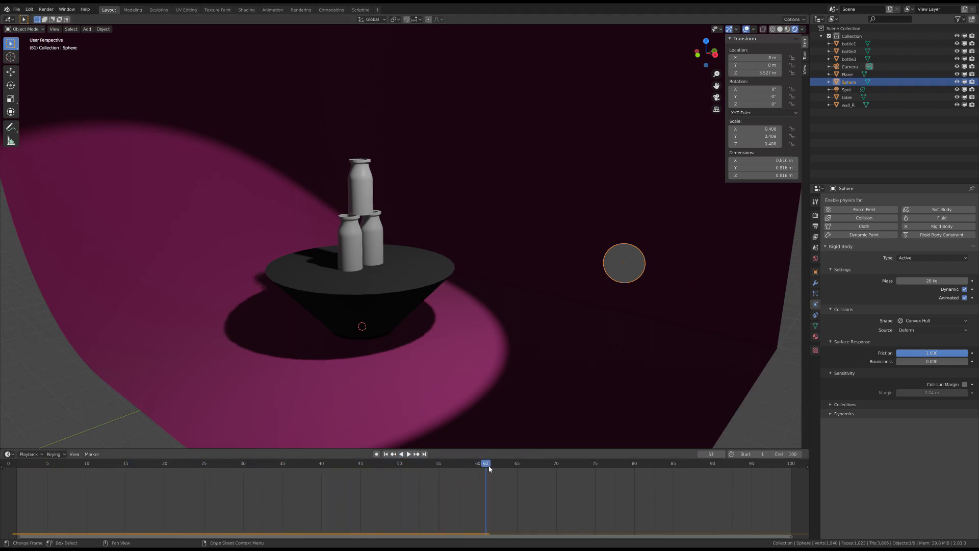
pyautogui.moveTo(489, 468); pyautogui.dragTo(17, 470)
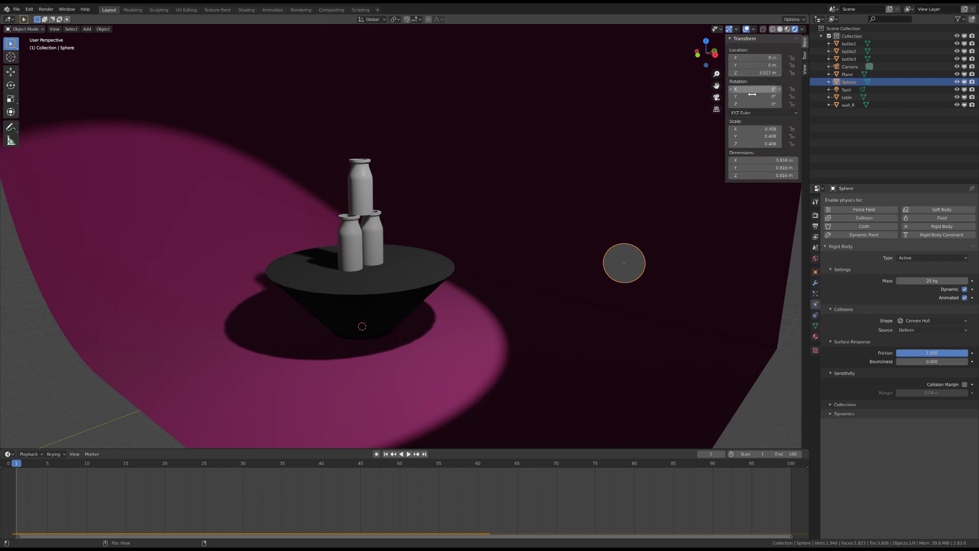
# Insert a location keyframe for the sphere at frame 1.
pyautogui.press('n')
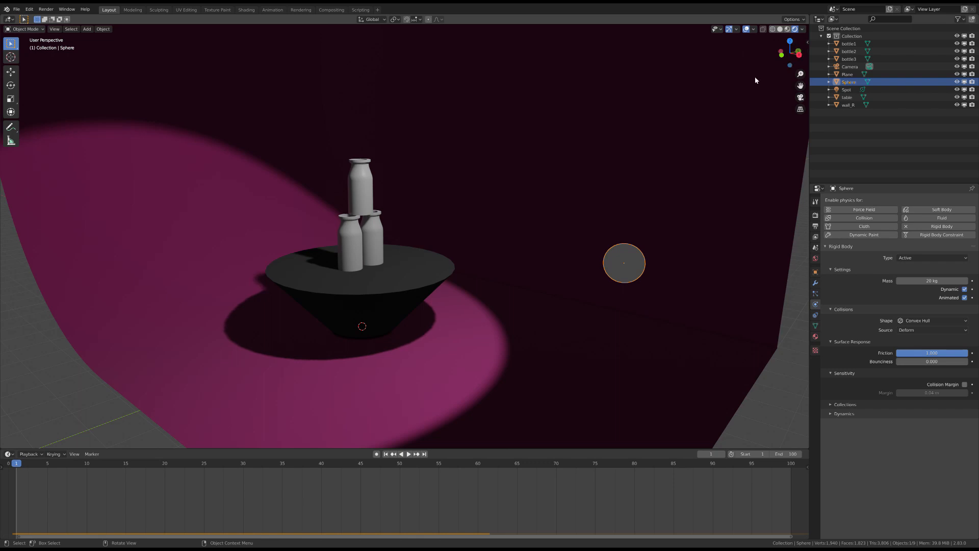
pyautogui.press('n')
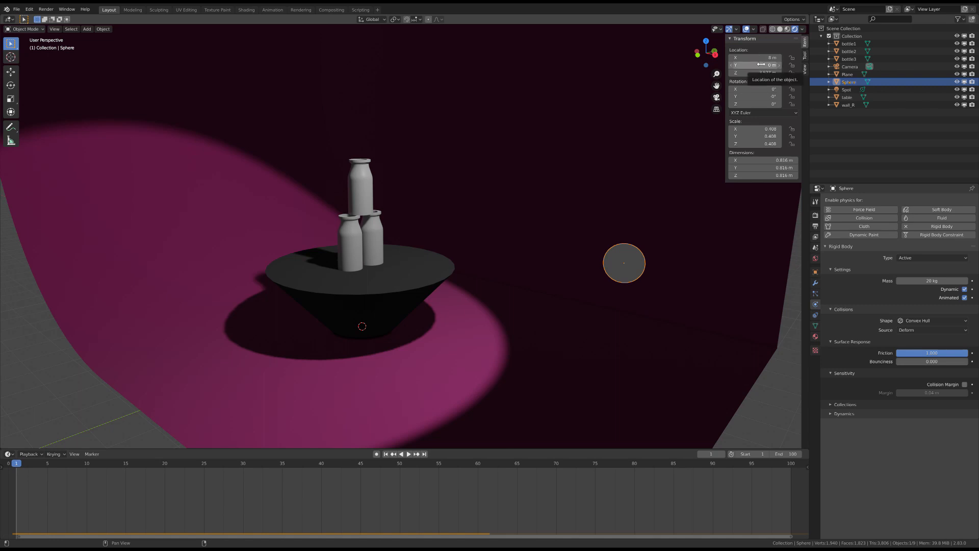
pyautogui.press('i')
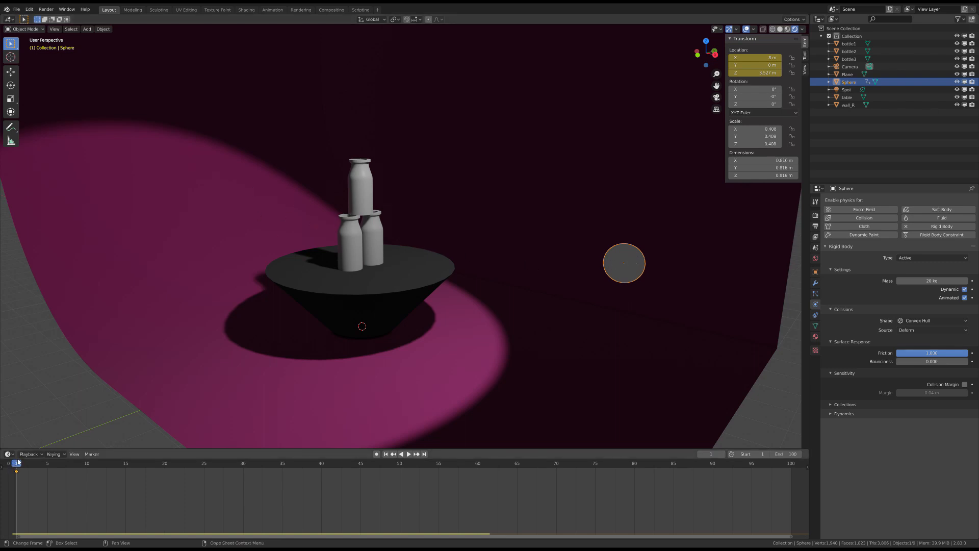
# At frame 13, move the sphere along X past the bottles to about -3.09 m and insert a location keyframe.
pyautogui.press('space')
pyautogui.moveTo(21, 463); pyautogui.dragTo(112, 469)
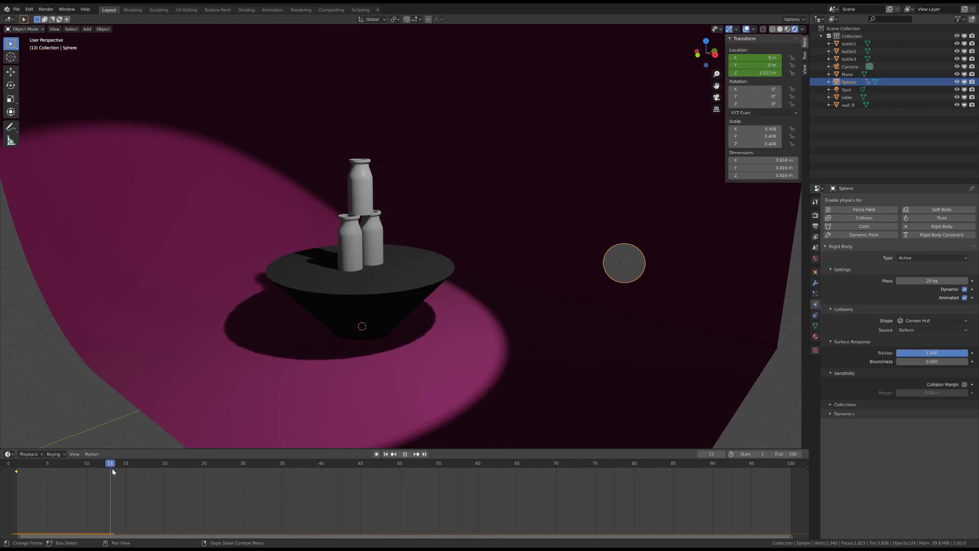
pyautogui.press('space')
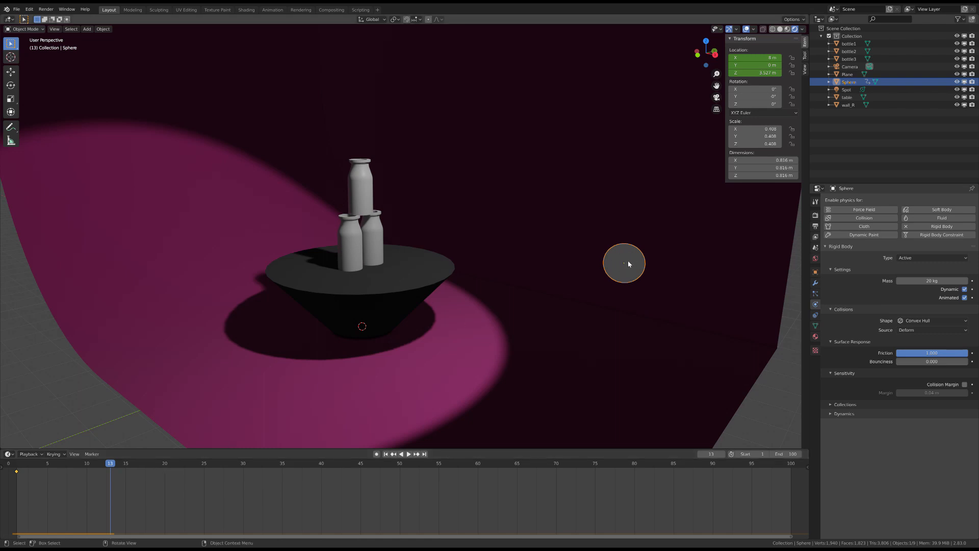
pyautogui.press('g')
pyautogui.press('x')
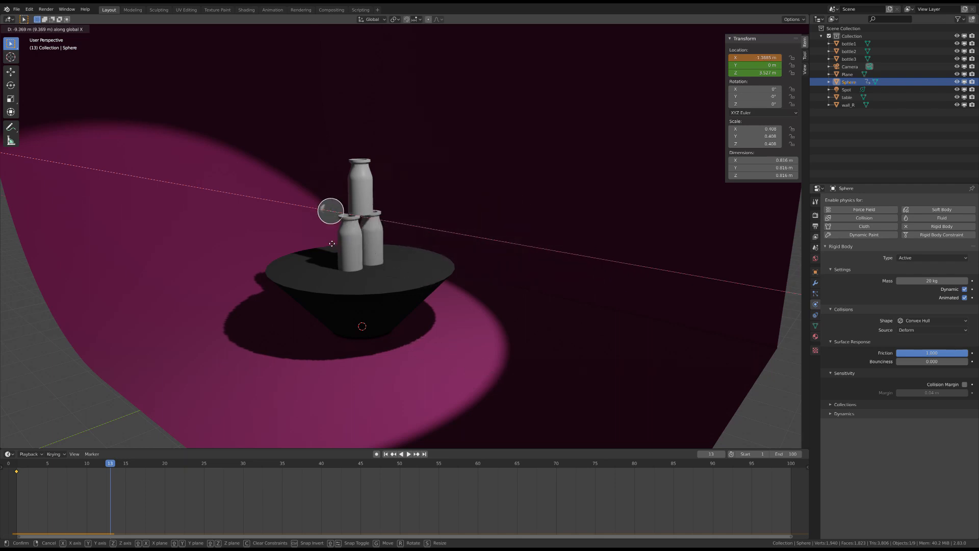
pyautogui.click(299, 245)
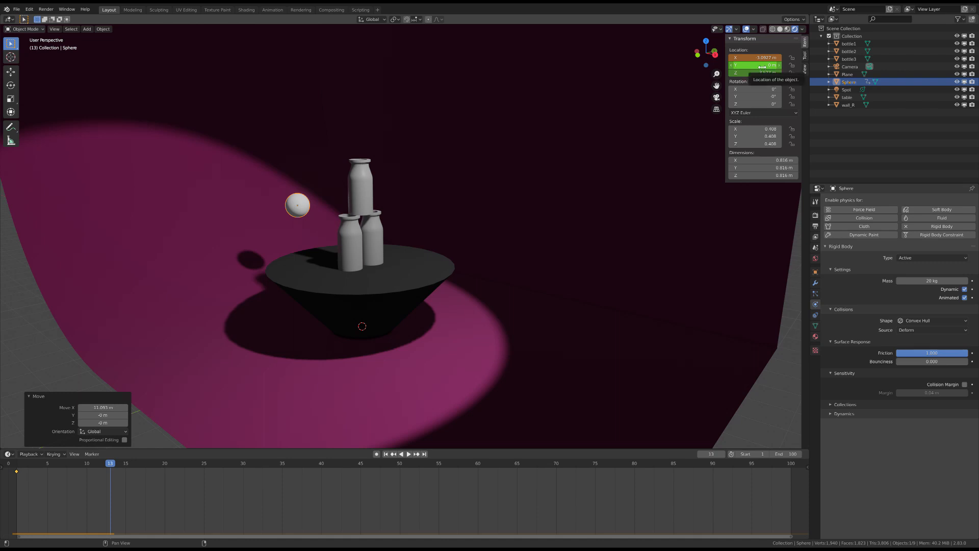
pyautogui.press('i')
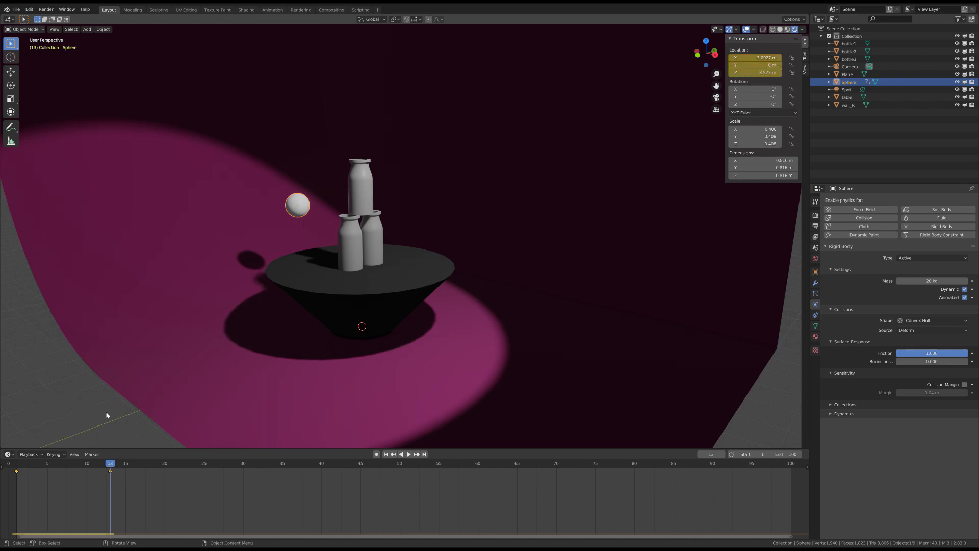
# Keyframe the sphere's Animated rigid body setting as enabled at frame 1 and disabled at frame 13.
pyautogui.moveTo(111, 465); pyautogui.dragTo(19, 471)
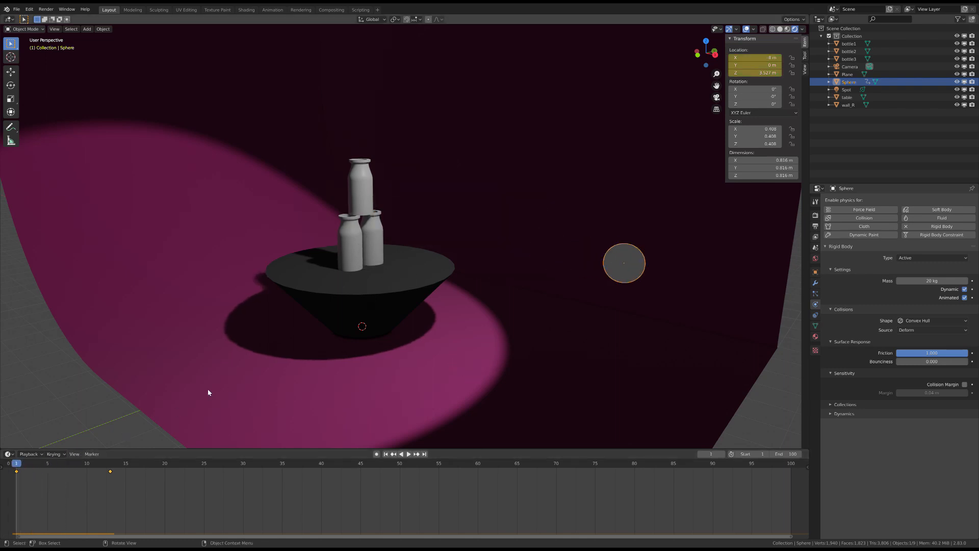
pyautogui.click(973, 298)
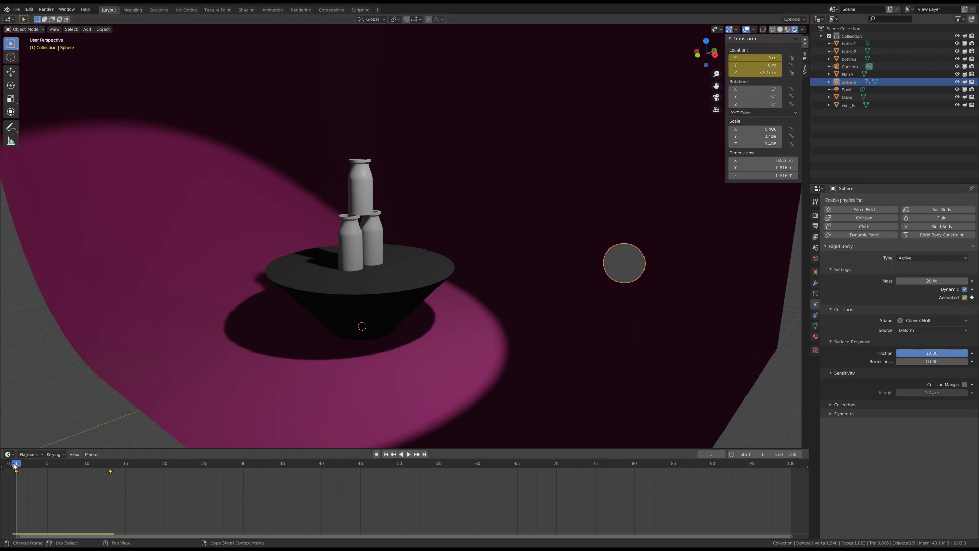
pyautogui.press('space')
pyautogui.moveTo(93, 472)
pyautogui.mouseDown()
pyautogui.moveTo(125, 468)
pyautogui.moveTo(110, 472)
pyautogui.mouseUp()
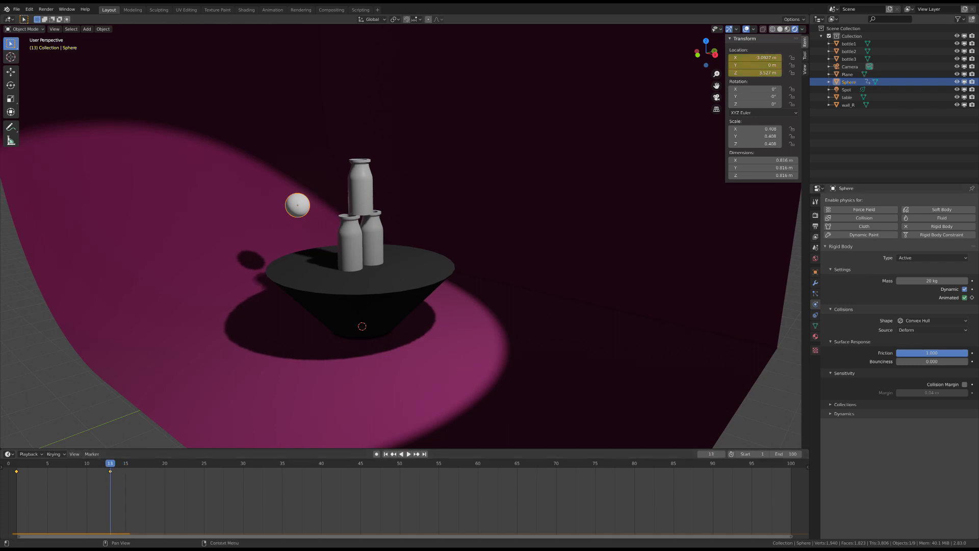
pyautogui.click(966, 298)
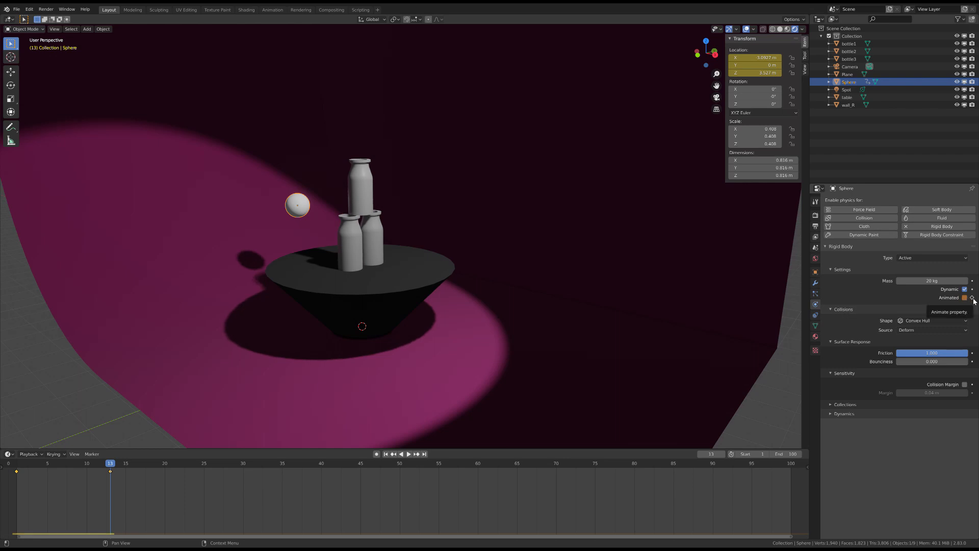
pyautogui.click(973, 298)
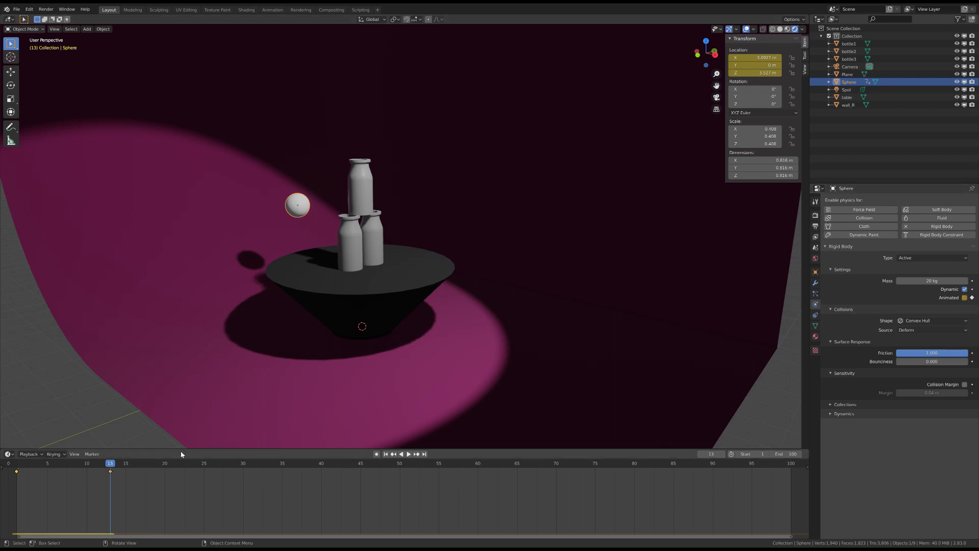
# Play the simulation from frame 1 to test the sphere's keyframed motion, and return to frame 1.
pyautogui.moveTo(110, 464); pyautogui.dragTo(16, 466)
pyautogui.press('space')
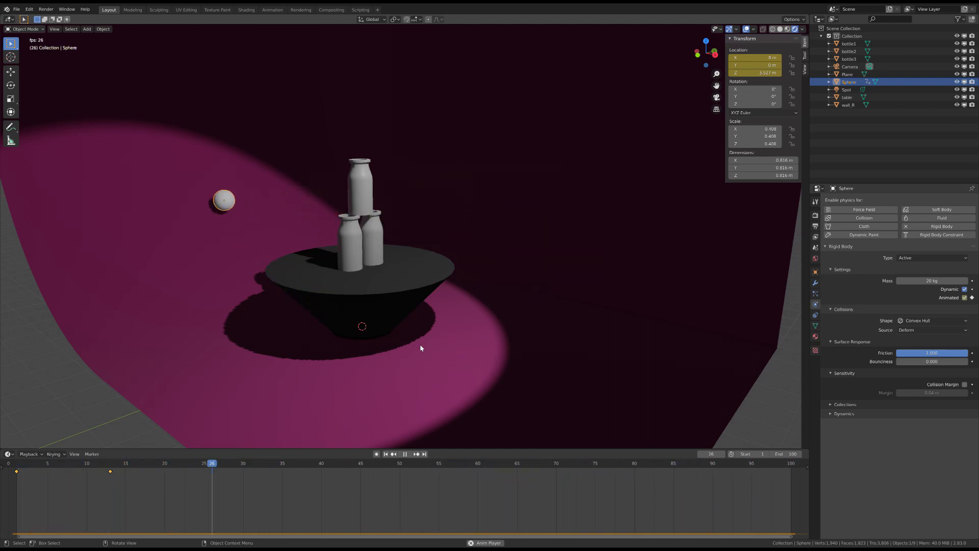
pyautogui.press('space')
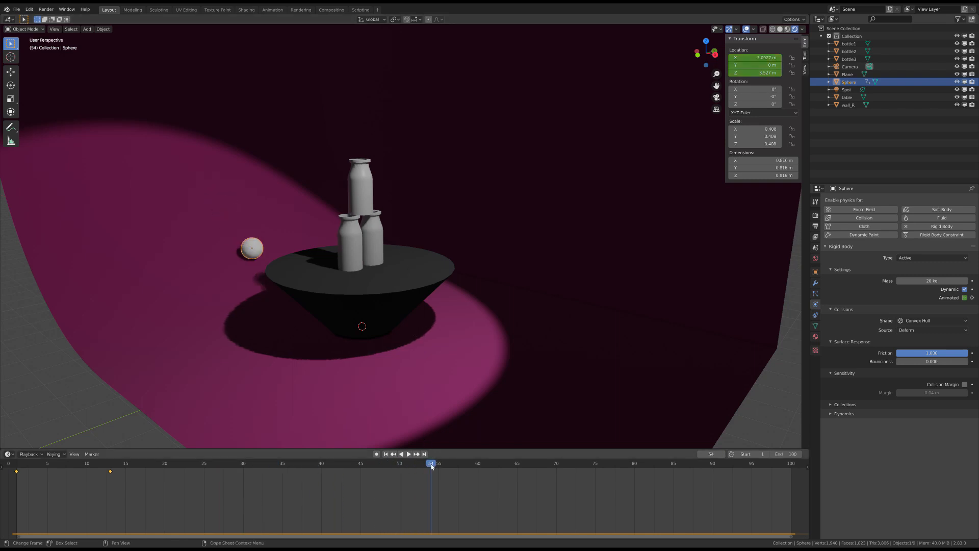
pyautogui.moveTo(430, 464); pyautogui.dragTo(17, 484)
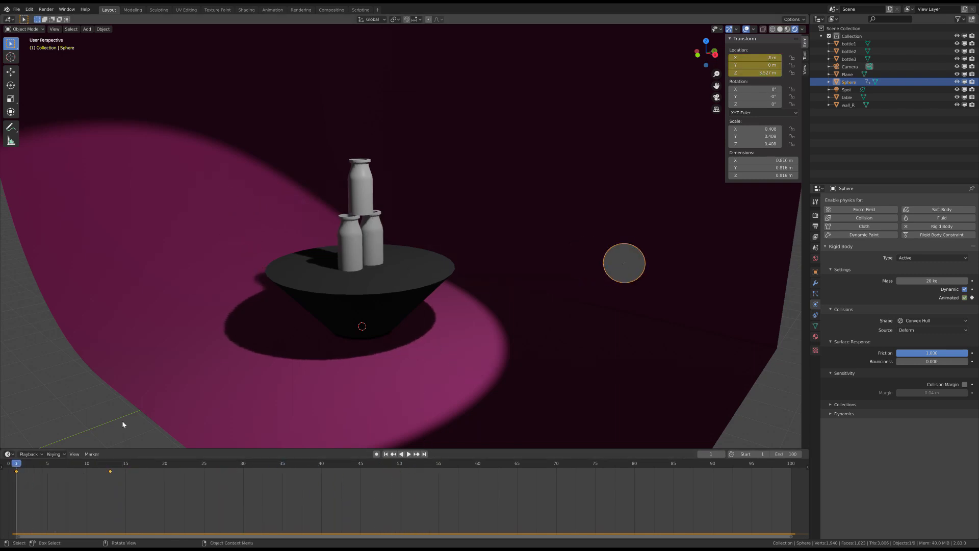
# Keyframe the Animated rigid body setting of the top bottle, bottle3, as enabled at frame 1 and disabled at frame 8.
pyautogui.click(362, 194)
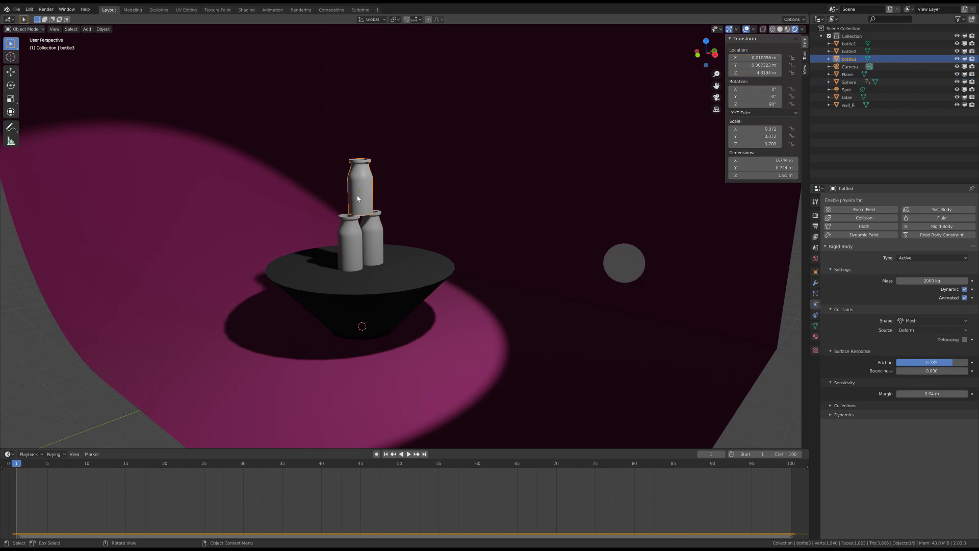
pyautogui.click(973, 298)
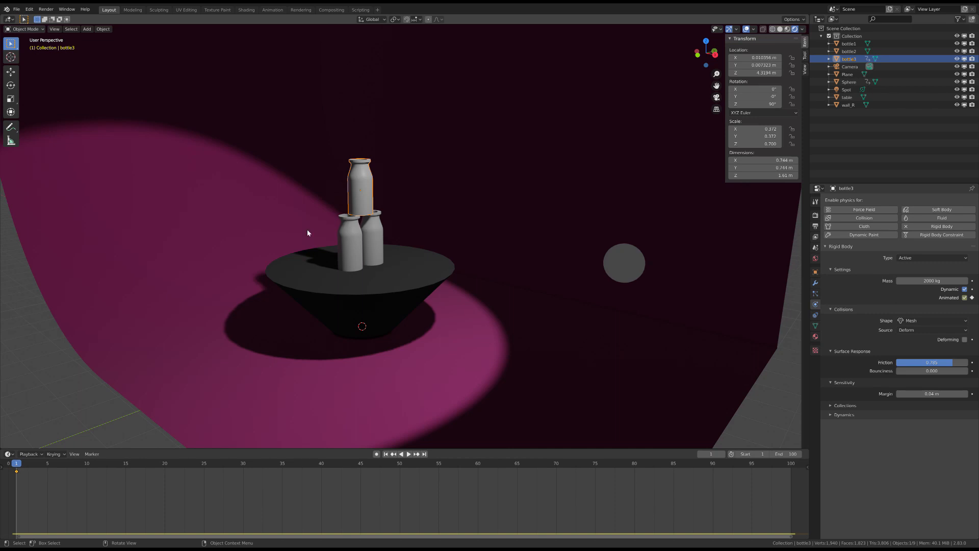
pyautogui.press('space')
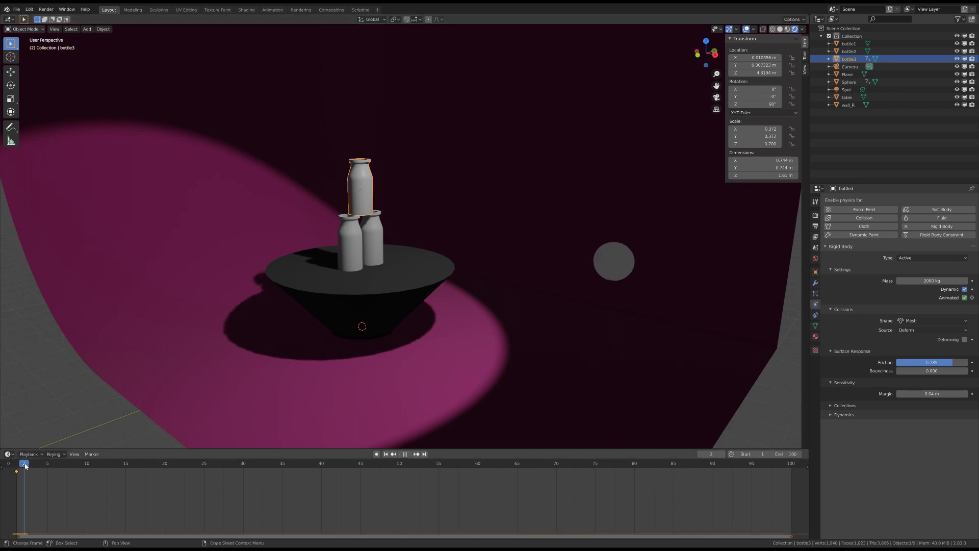
pyautogui.moveTo(46, 467); pyautogui.dragTo(74, 475)
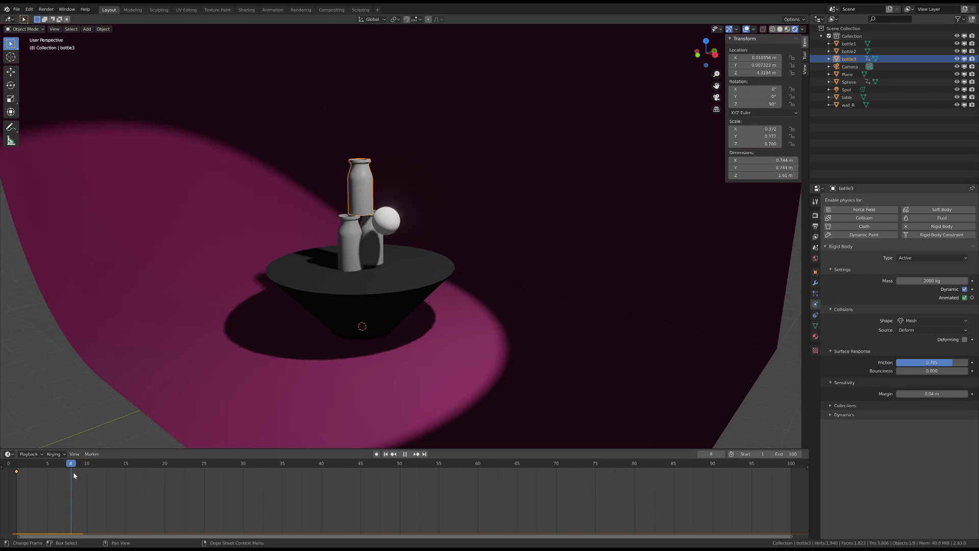
pyautogui.press('space')
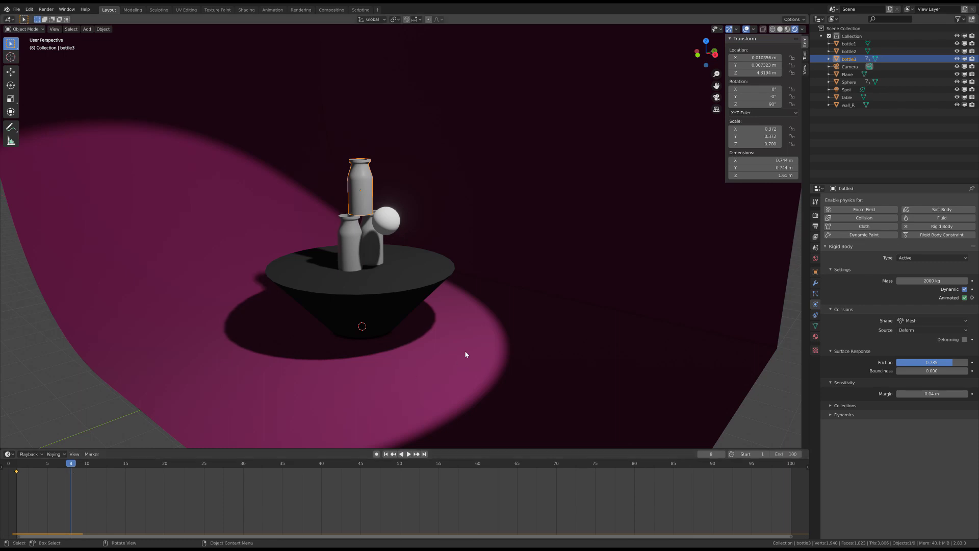
pyautogui.click(972, 298)
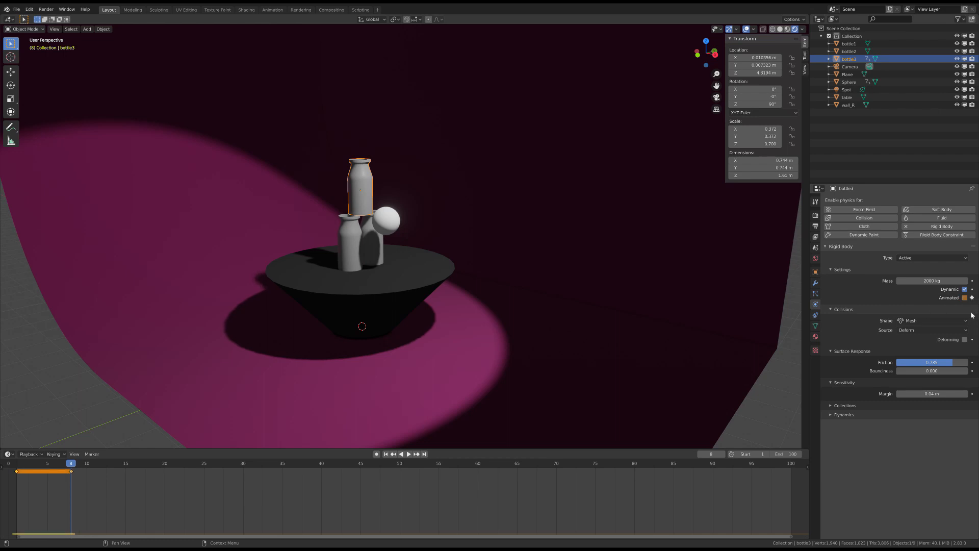
pyautogui.press('i')
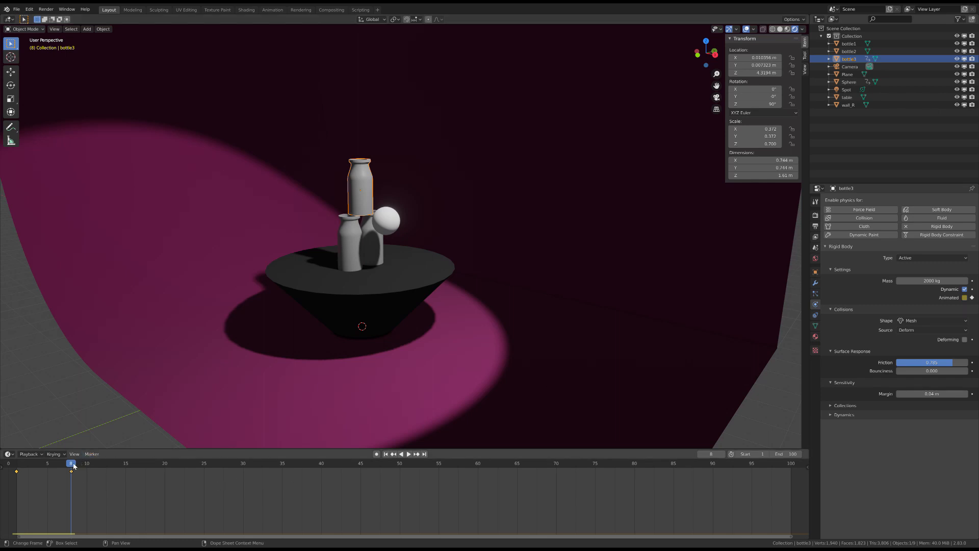
# Play the simulation from the start to test the sphere hitting the top bottle, and return to frame 1.
pyautogui.moveTo(15, 464); pyautogui.dragTo(12, 464)
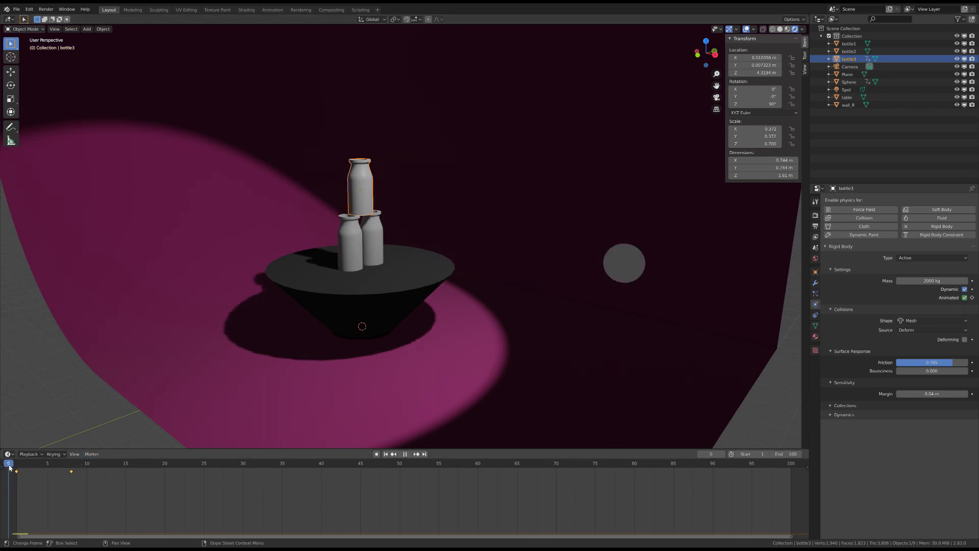
pyautogui.press('space')
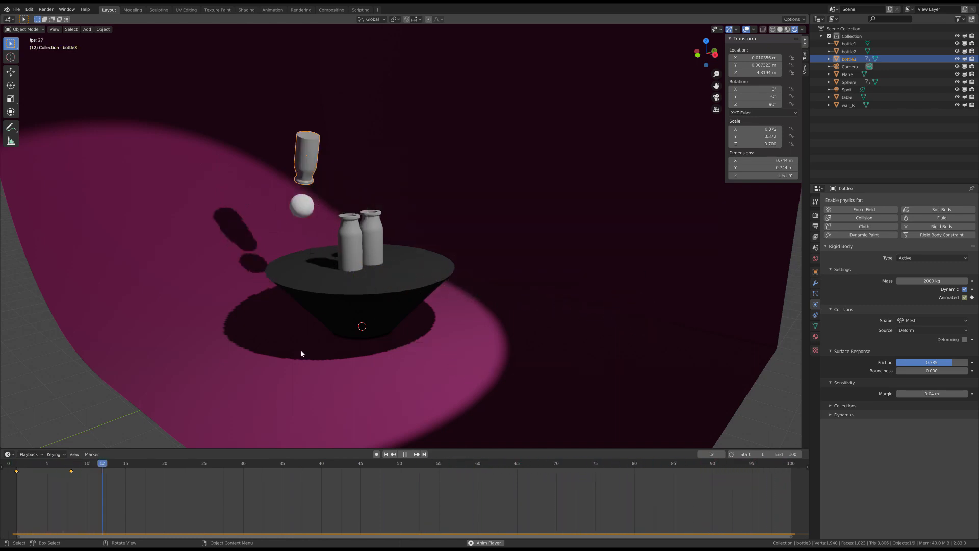
pyautogui.press('space')
pyautogui.click(12, 478)
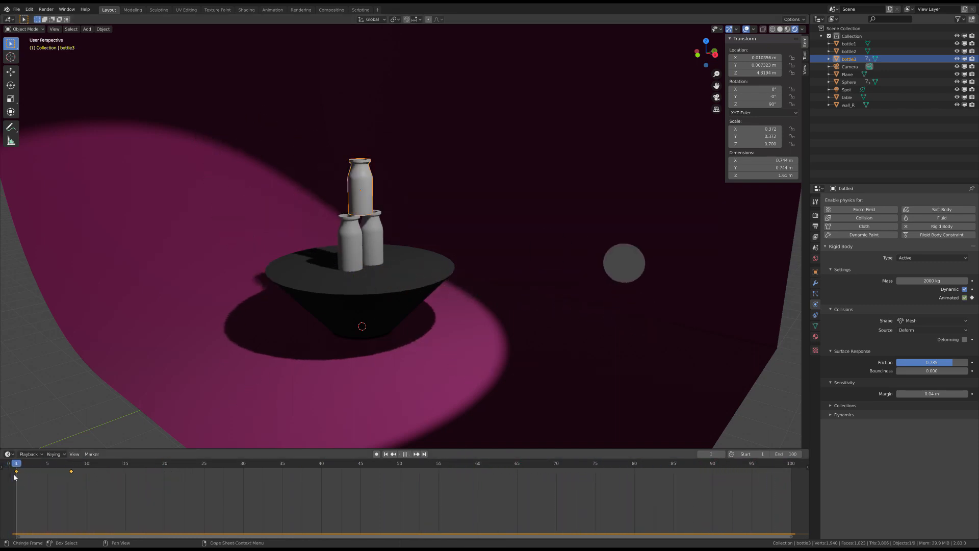
# Keyframe bottle1's Animated setting as enabled at frame 1 and disabled at frame 8, matching the timing of bottle3's keyframes.
pyautogui.click(349, 245)
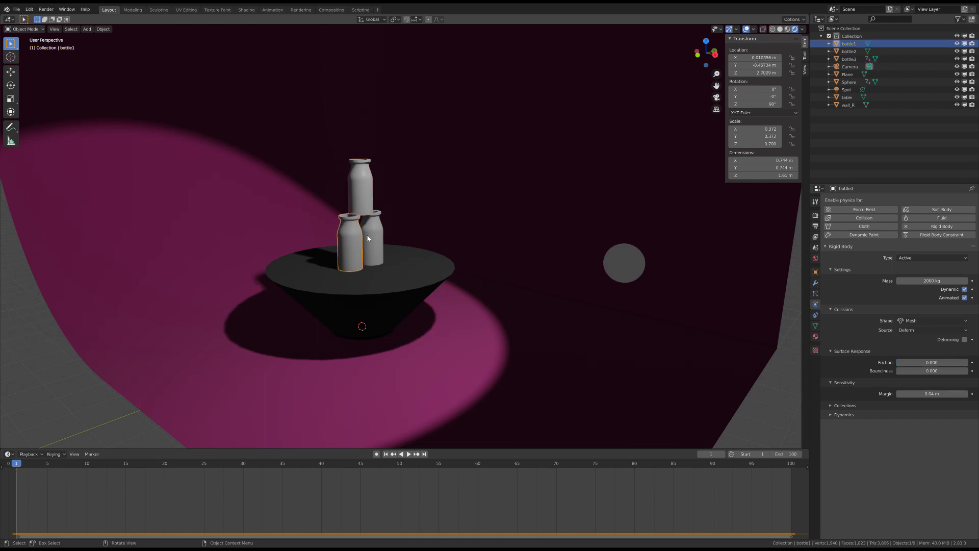
pyautogui.click(972, 298)
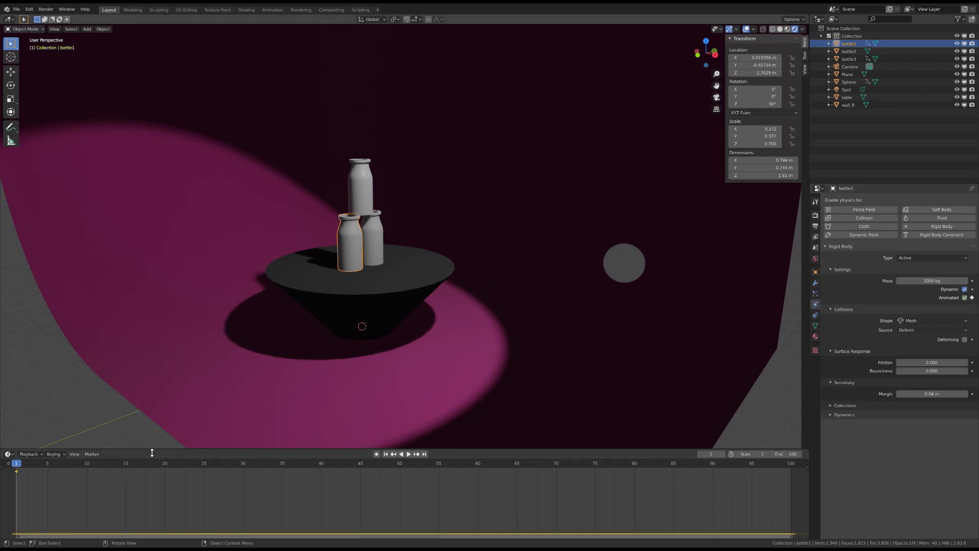
pyautogui.click(358, 202)
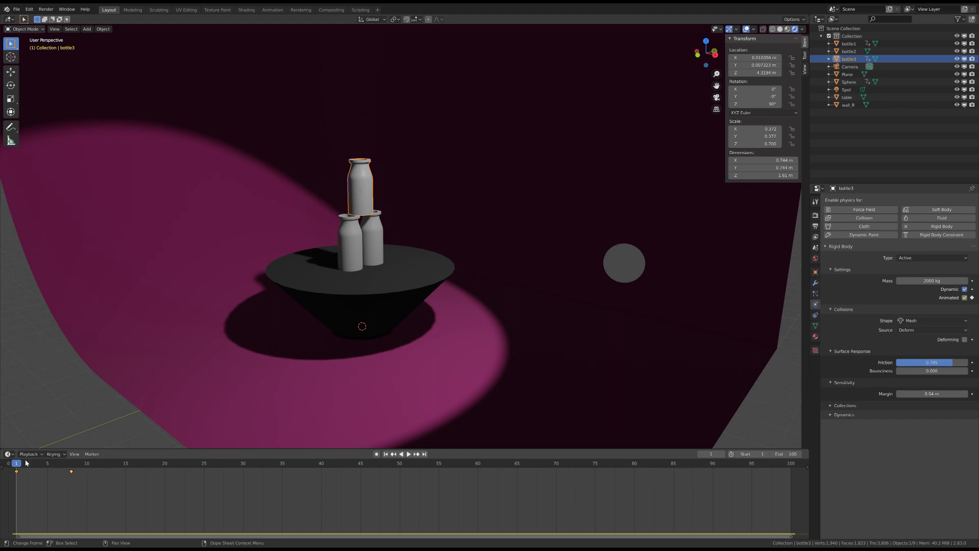
pyautogui.press('space')
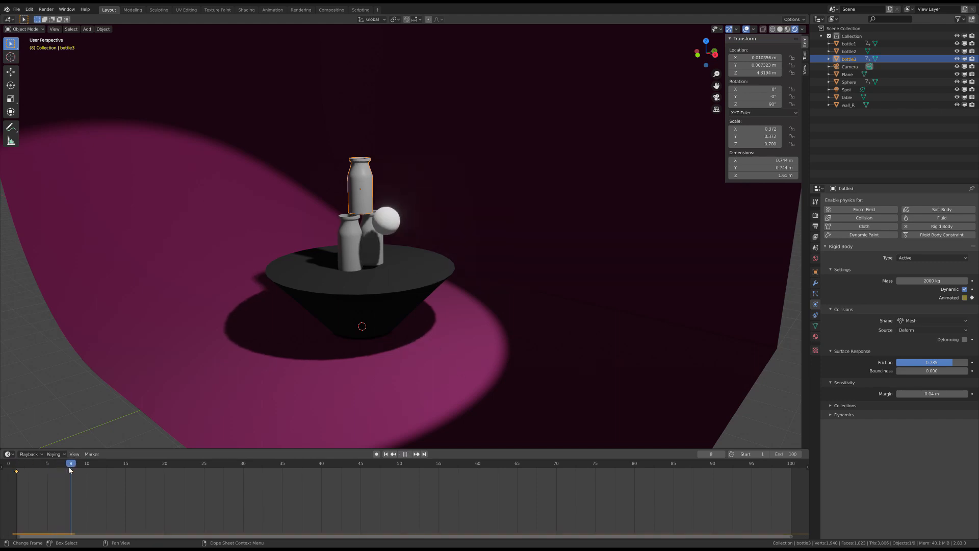
pyautogui.press('Escape')
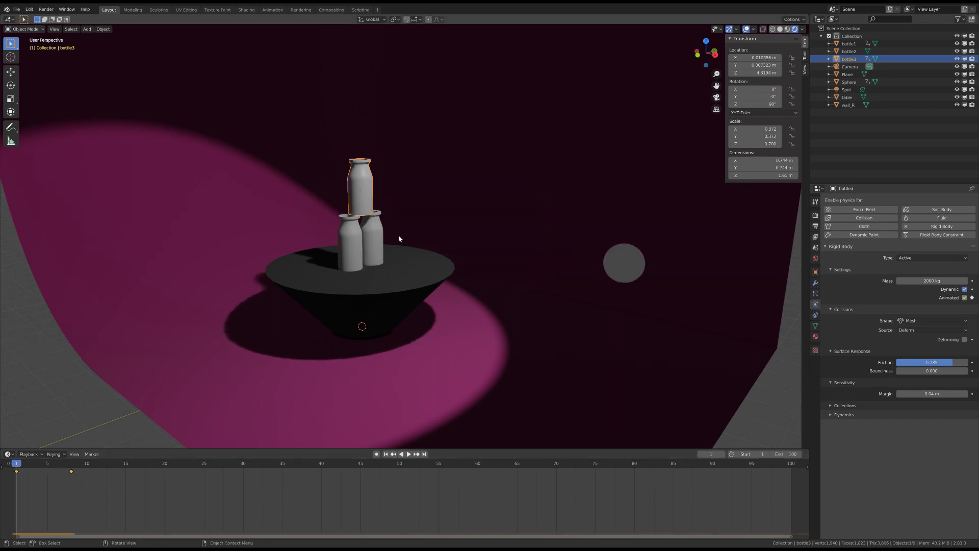
pyautogui.click(356, 257)
pyautogui.press('space')
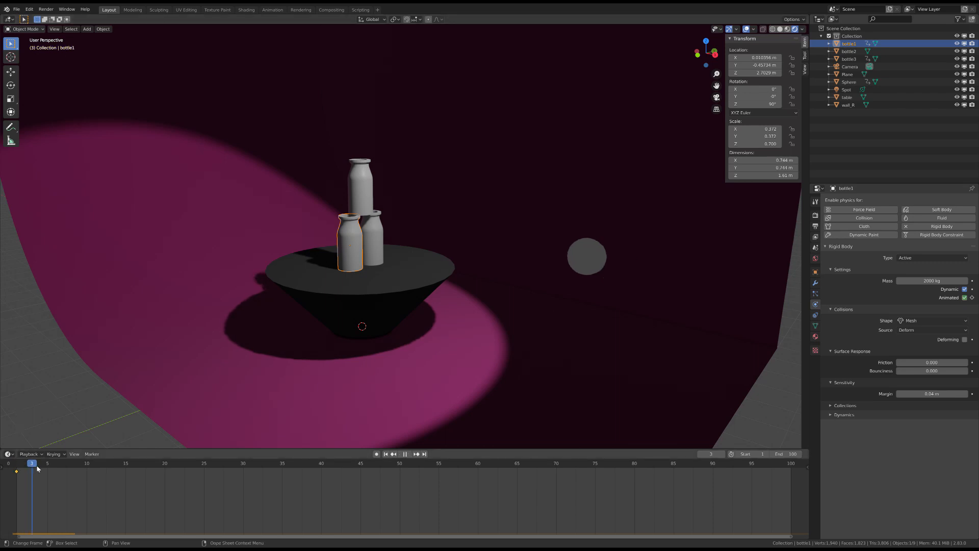
pyautogui.press('space')
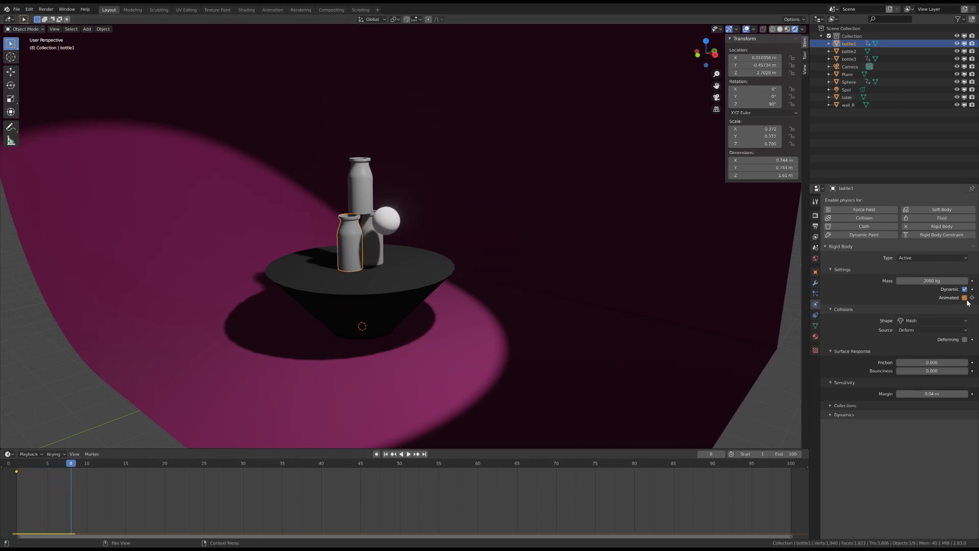
# Keyframe bottle2's Animated rigid body setting as enabled at frame 1 and disabled at frame 8.
pyautogui.click(375, 253)
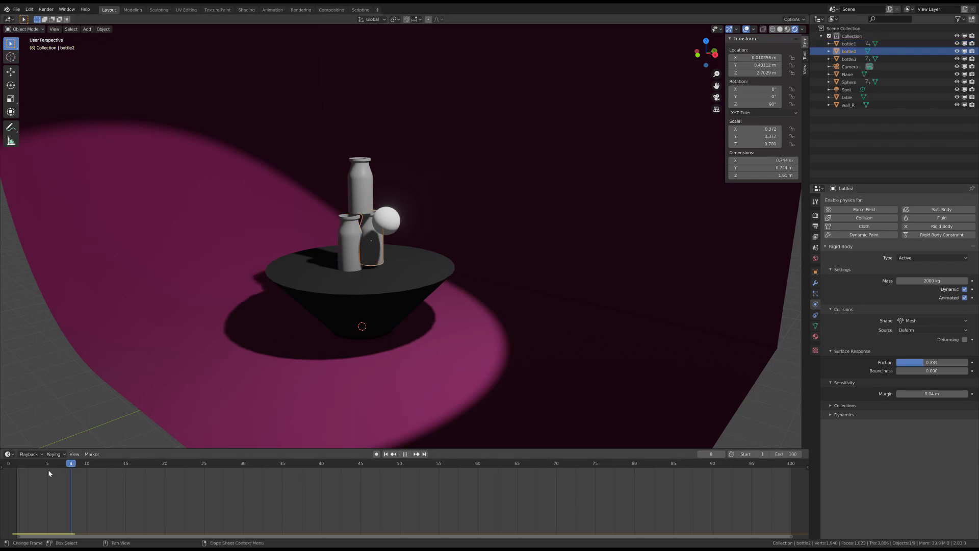
pyautogui.click(7, 478)
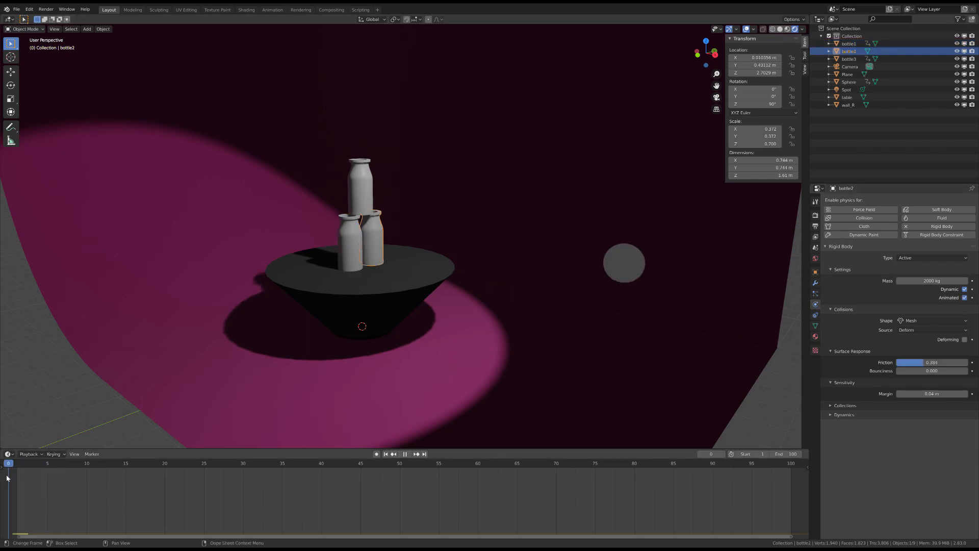
pyautogui.click(972, 299)
pyautogui.press('space')
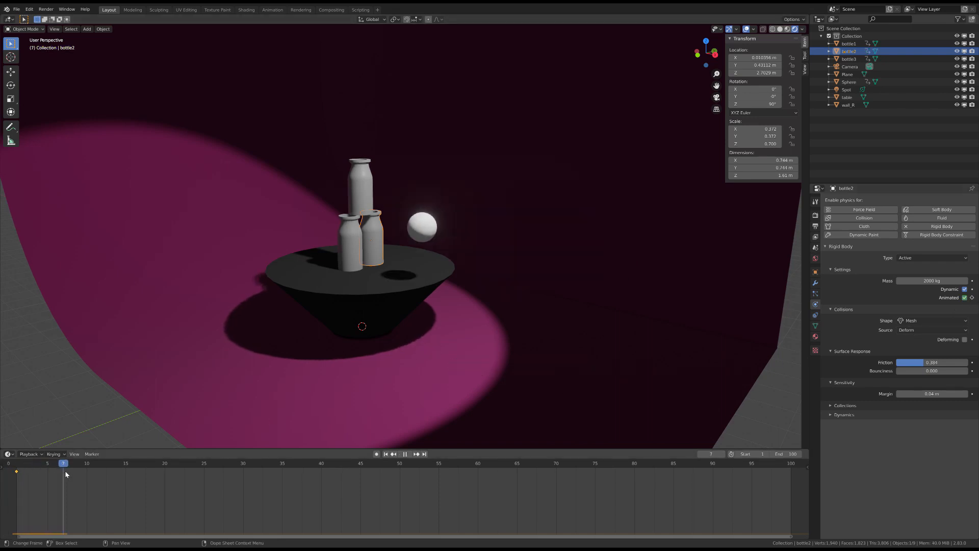
pyautogui.press('space')
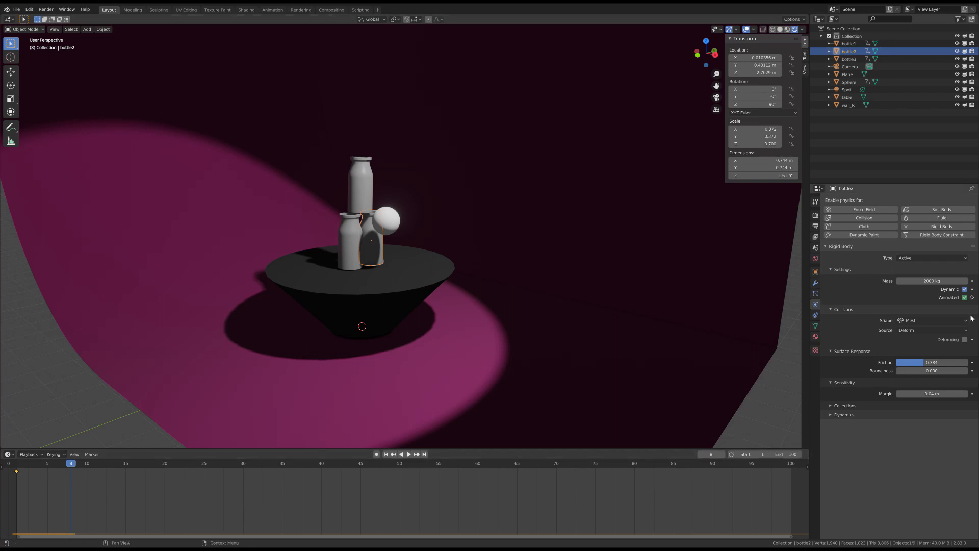
pyautogui.click(973, 298)
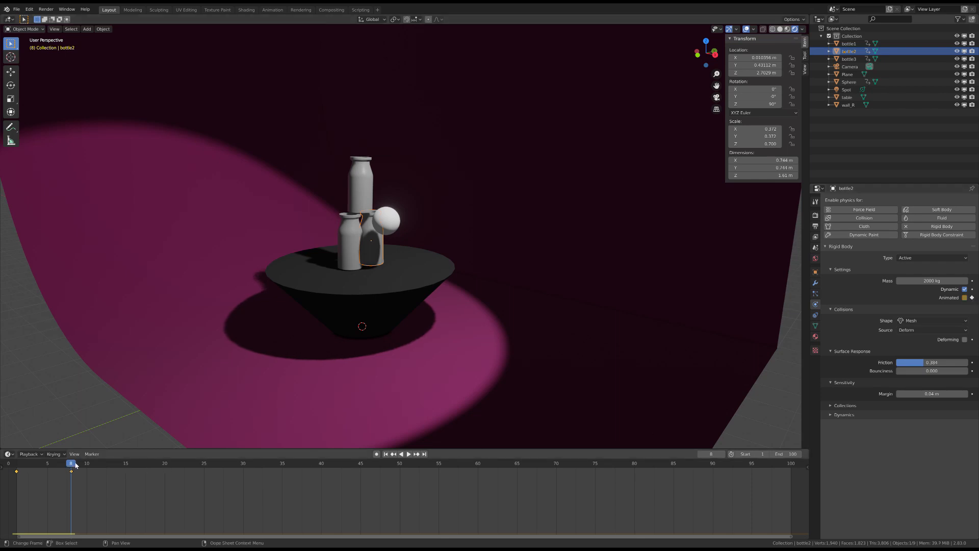
# Return to frame 1 and play the simulation to test the sphere's impact on all three bottles.
pyautogui.moveTo(75, 466); pyautogui.dragTo(16, 474)
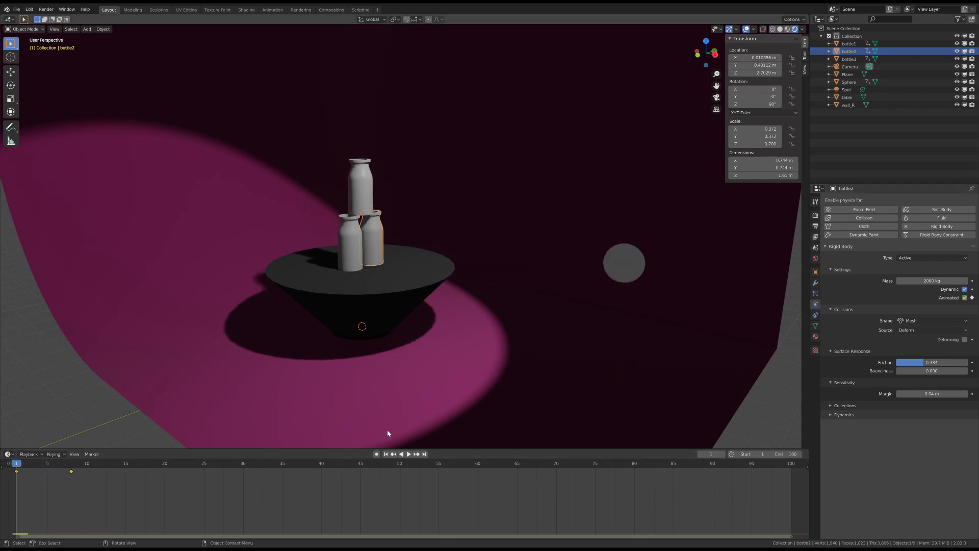
pyautogui.click(408, 454)
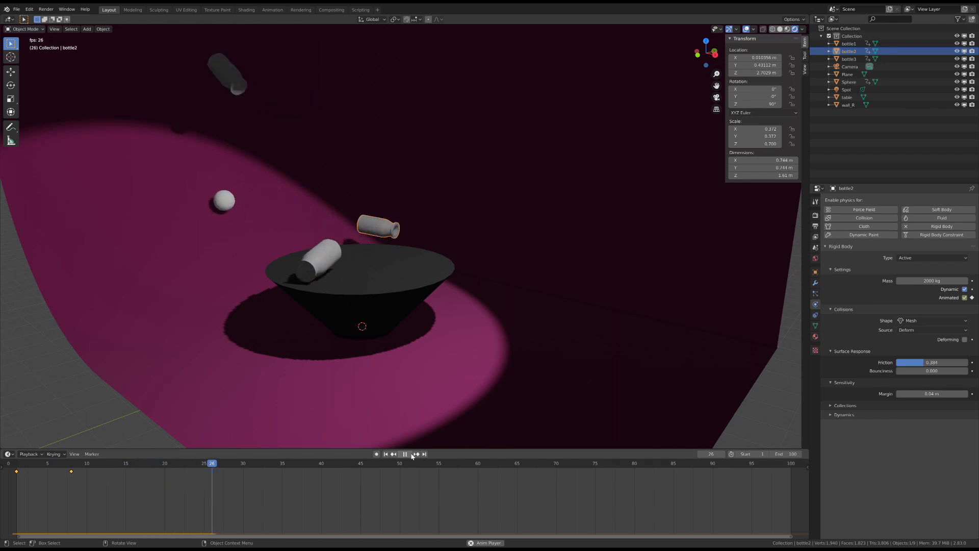